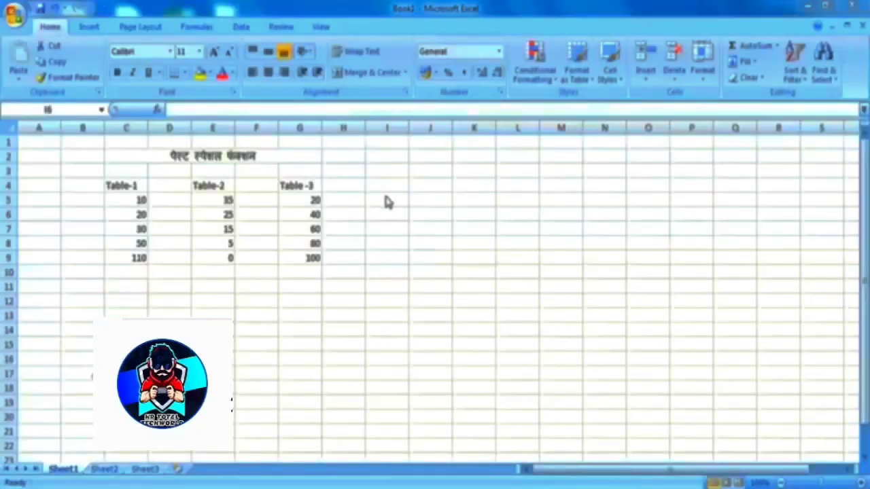
Check cell I6's context menu, then select Table-1's first value in C5
left_click(400, 216)
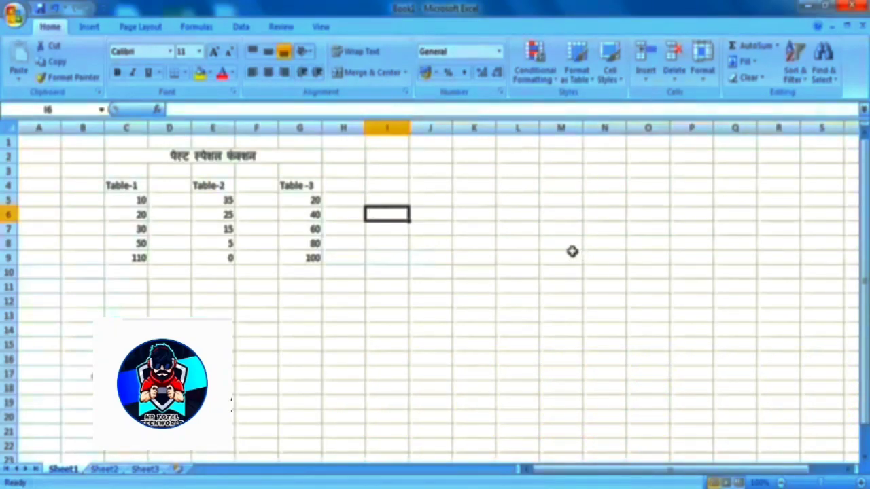
right_click(385, 216)
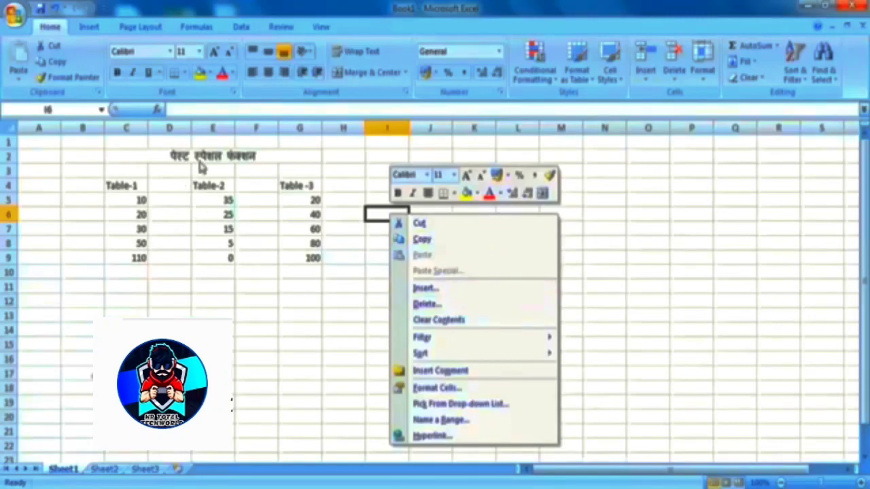
key("Escape")
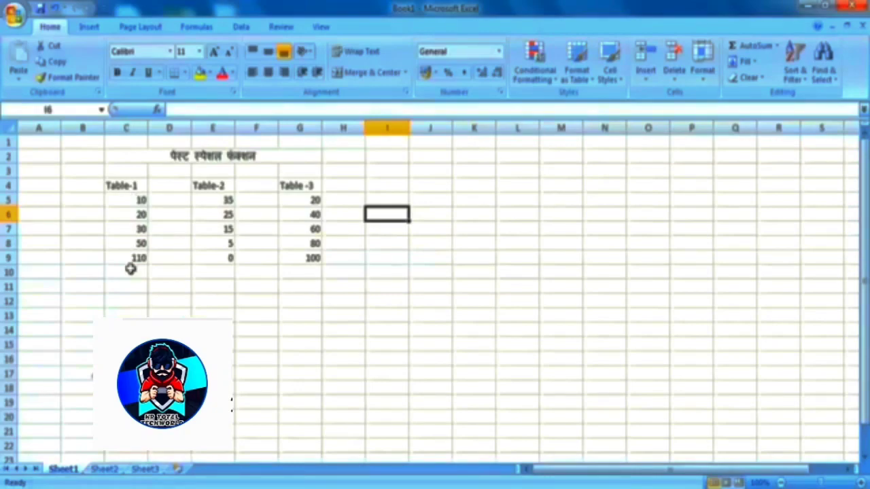
left_click(123, 202)
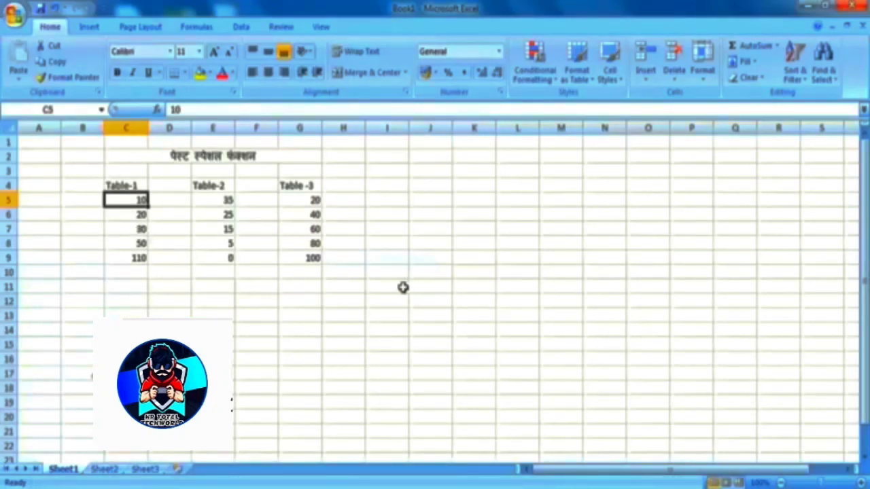
Enter 5 in cell I7 and copy it to the clipboard
left_click(391, 231)
type("5")
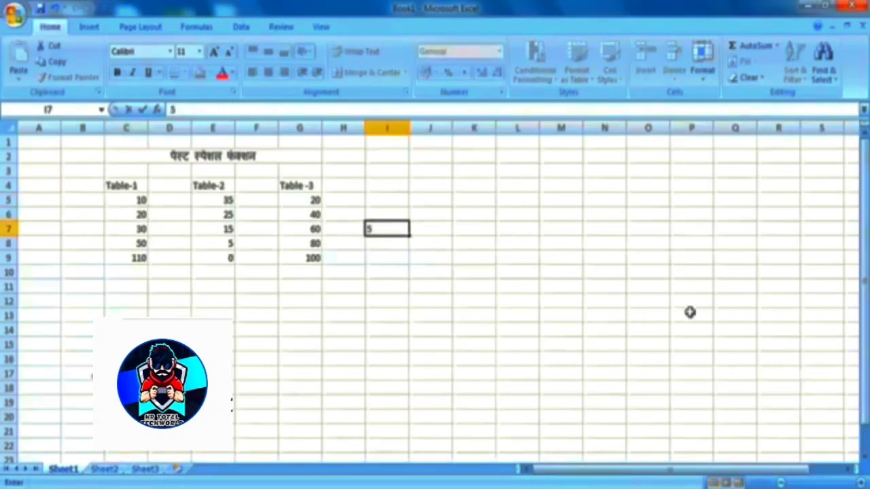
left_click(388, 314)
left_click(392, 227)
right_click(392, 227)
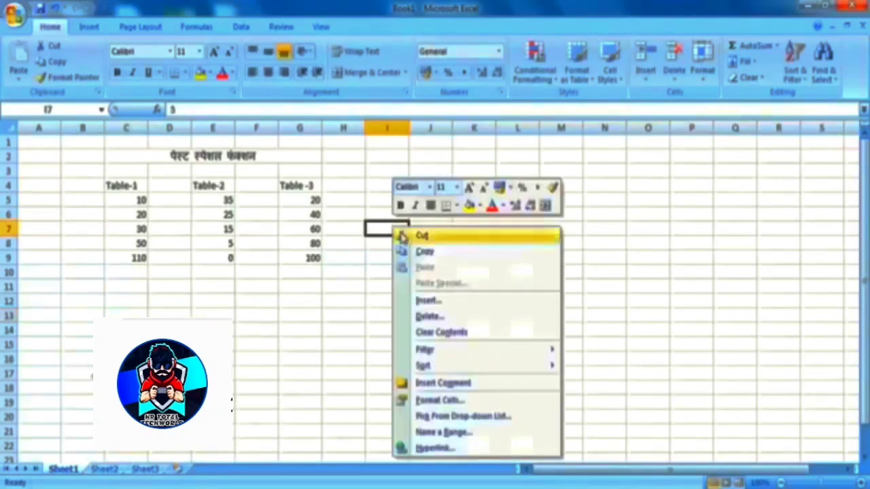
left_click(424, 253)
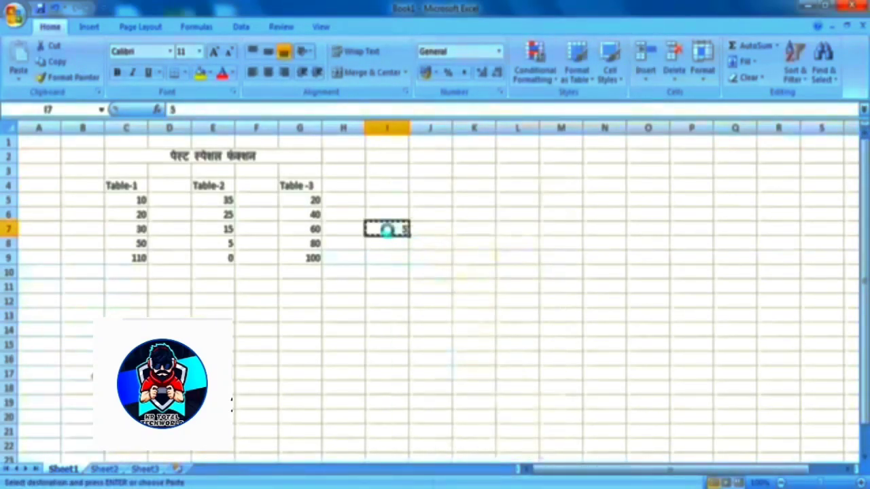
Preview the Paste Special dialog without pasting, then select Table-1's values C5:C9
right_click(388, 230)
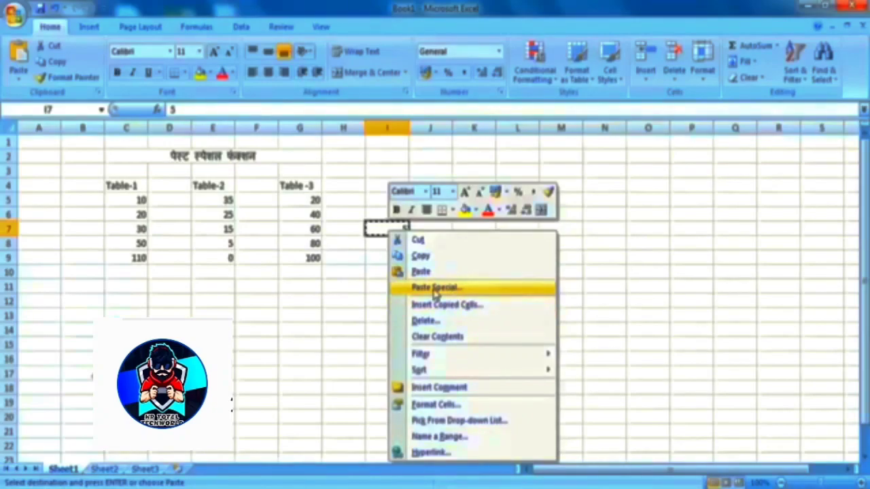
left_click(435, 288)
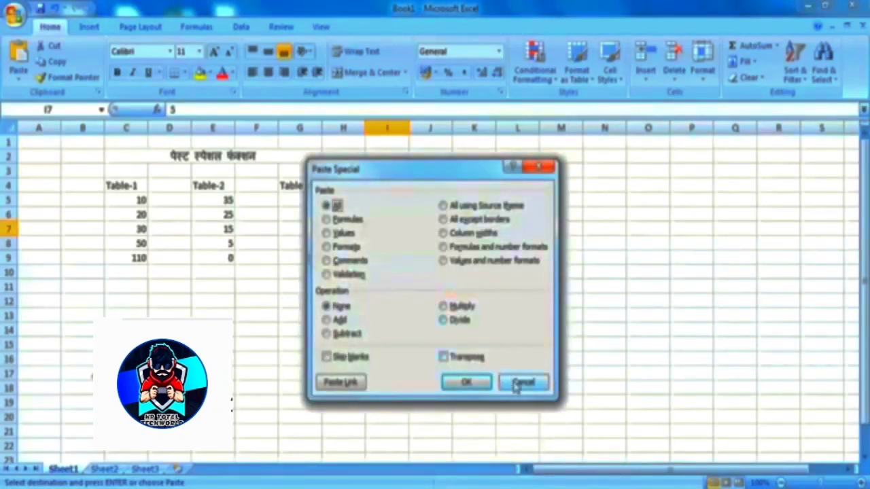
left_click(522, 383)
left_click_drag(136, 200, 138, 258)
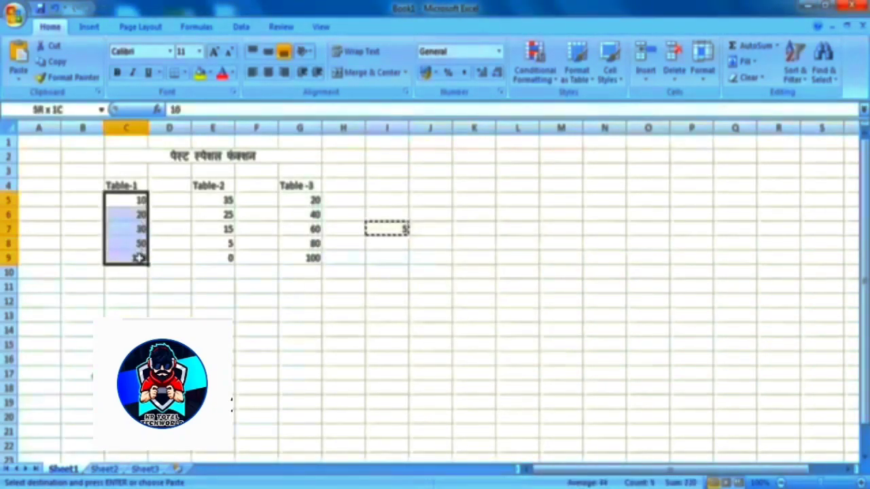
Add the copied 5 to C5:C8 with Paste Special Add, giving 15, 25, 35, 55
left_click_drag(135, 201, 136, 243)
right_click(136, 217)
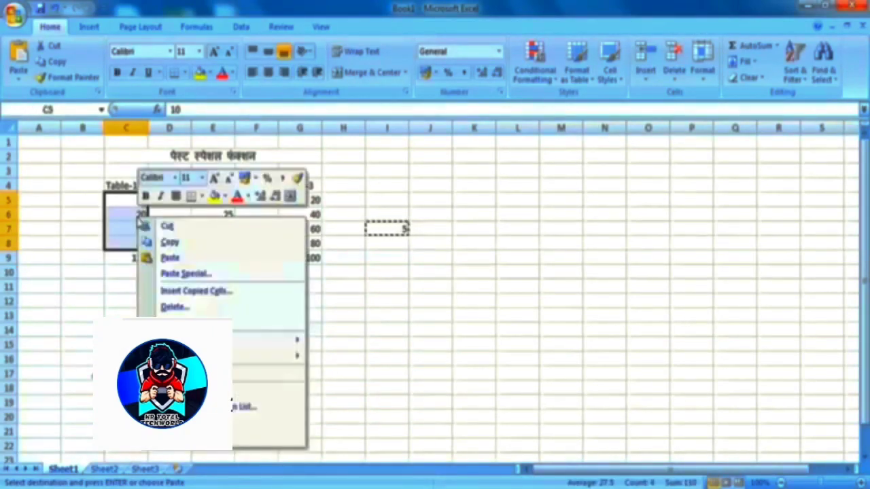
left_click(203, 275)
mouse_move(151, 146)
left_mouse_down()
mouse_move(319, 110)
mouse_move(561, 126)
left_mouse_up()
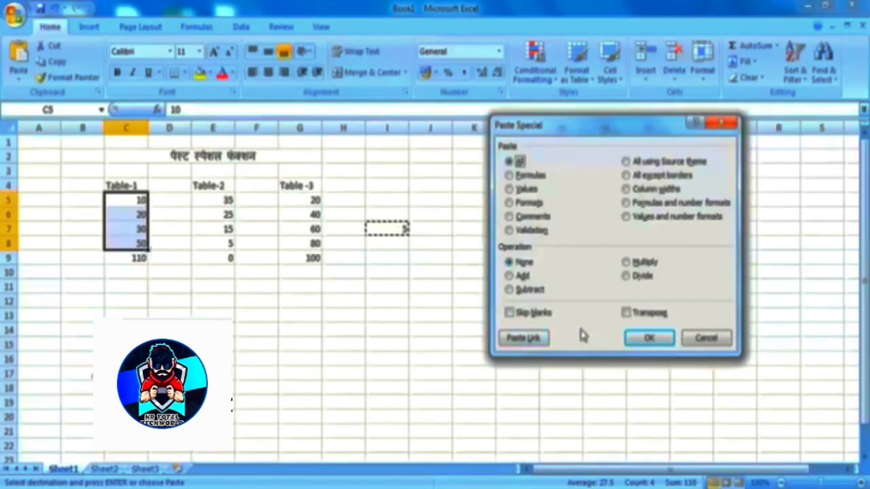
left_click(521, 276)
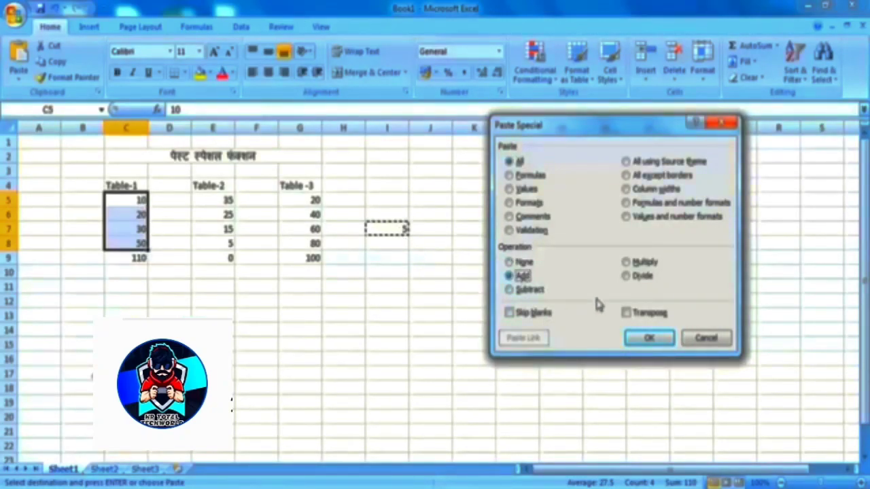
left_click(659, 339)
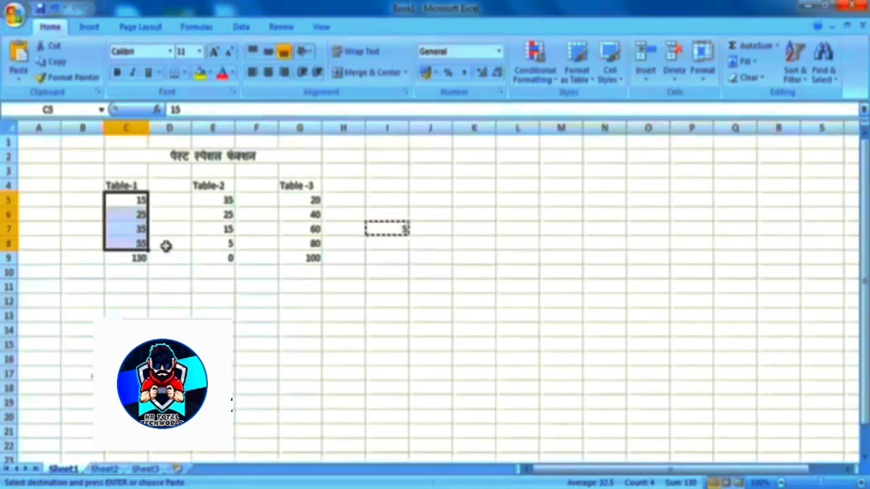
left_click(415, 285)
Reselect helper cell I7, which still holds the copied 5
left_click(389, 246)
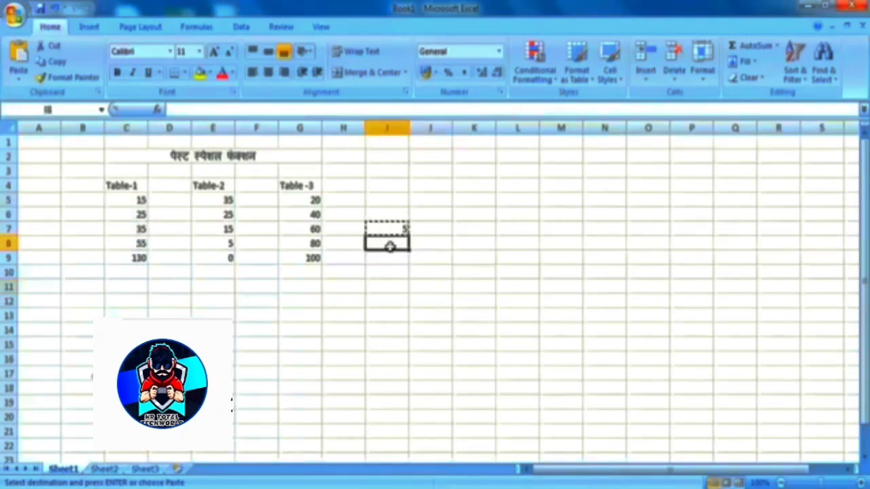
left_click(387, 229)
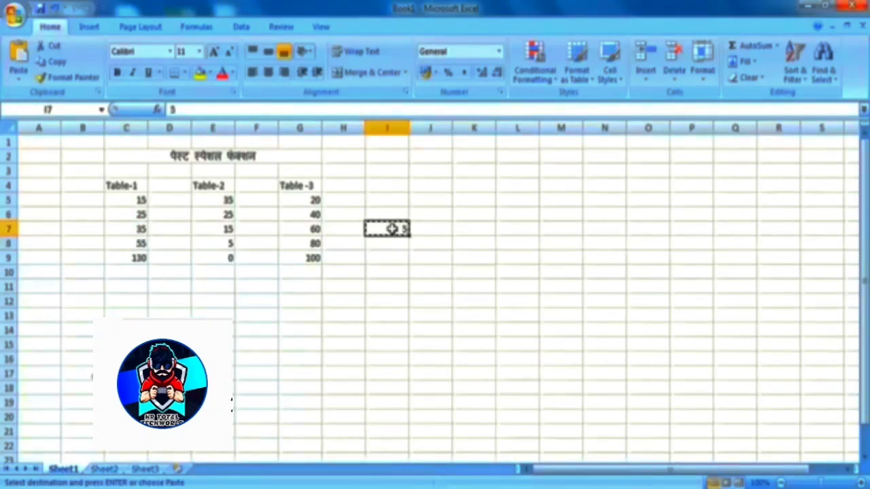
right_click(392, 229)
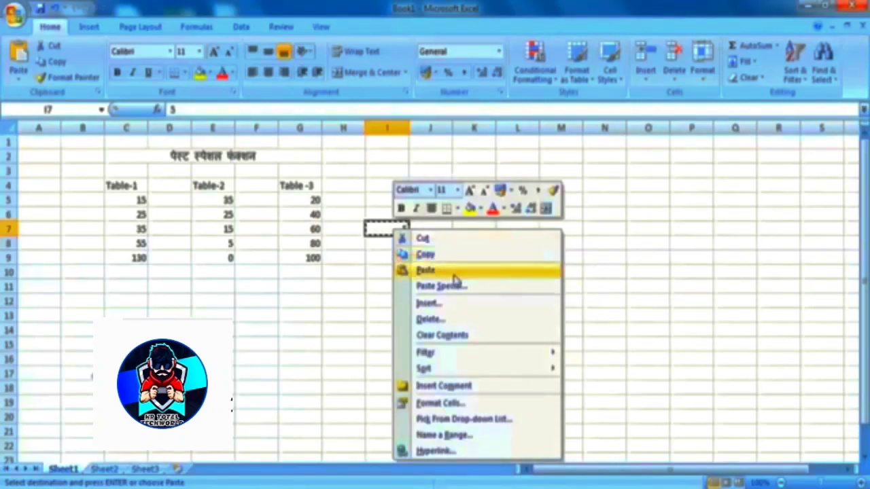
left_click(397, 232)
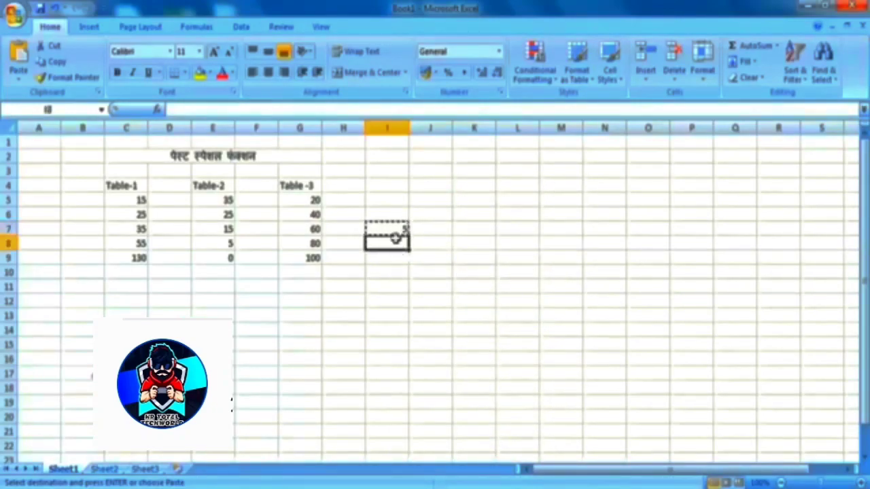
Subtract 5 from C5:C8 with Paste Special Subtract, restoring 10, 20, 30, 50
left_click_drag(124, 197, 130, 243)
right_click(133, 211)
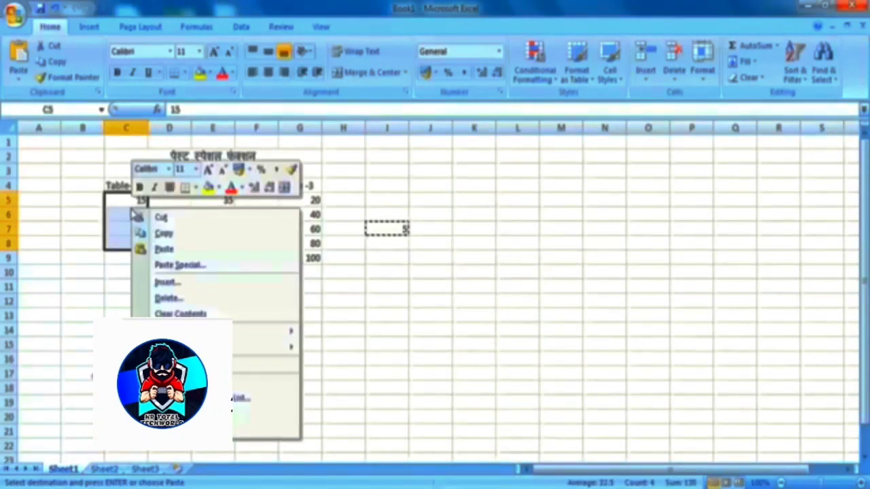
left_click(185, 266)
left_click_drag(159, 150, 616, 149)
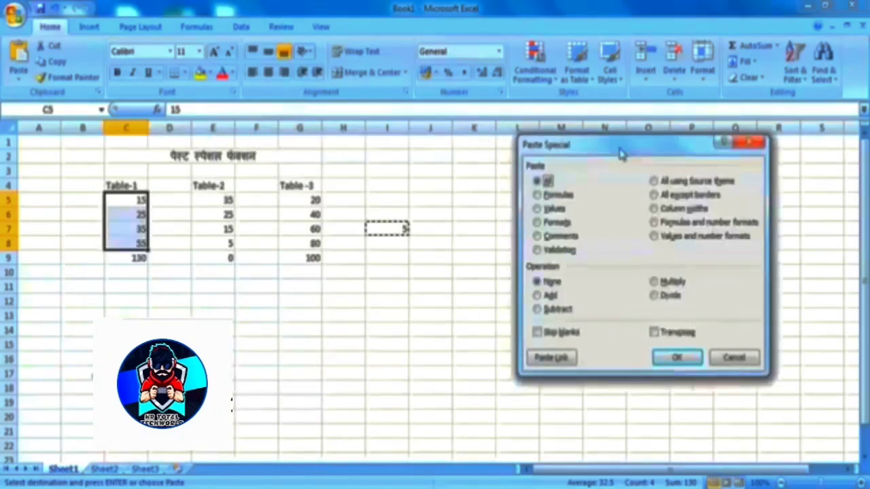
left_click(548, 307)
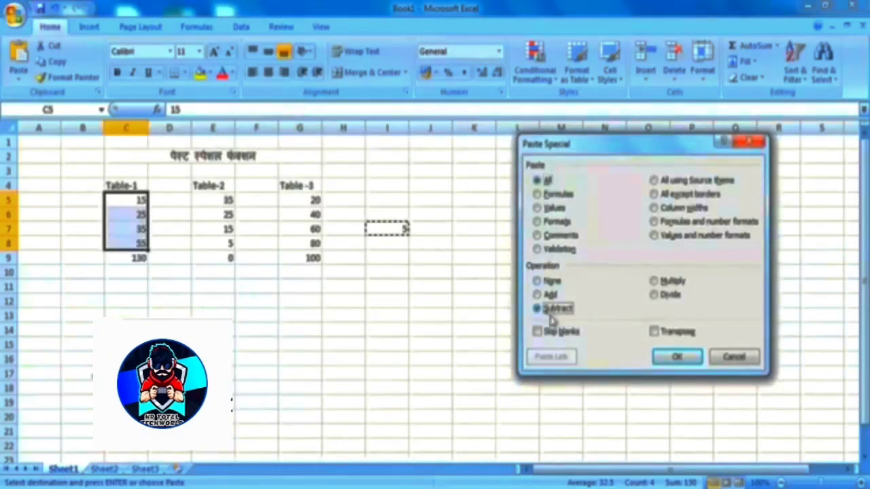
left_click(677, 356)
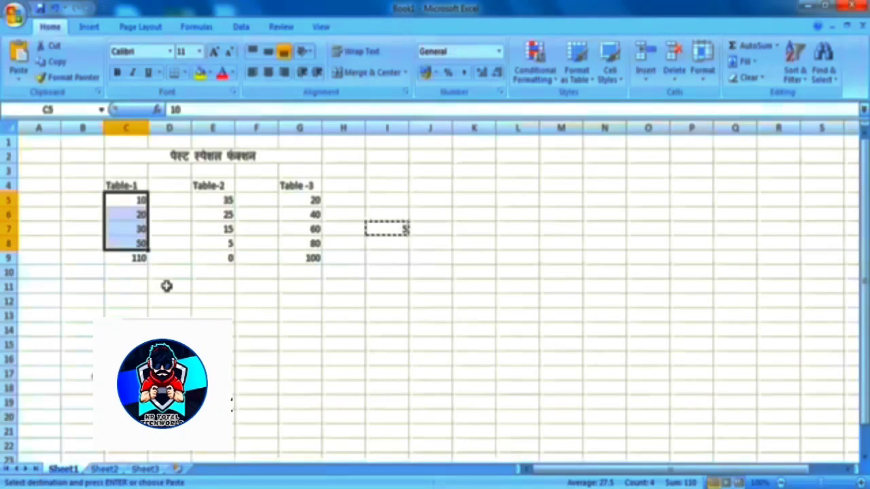
left_click(384, 243)
Change helper cell I7 to 2 and copy it
key("Up")
type("2")
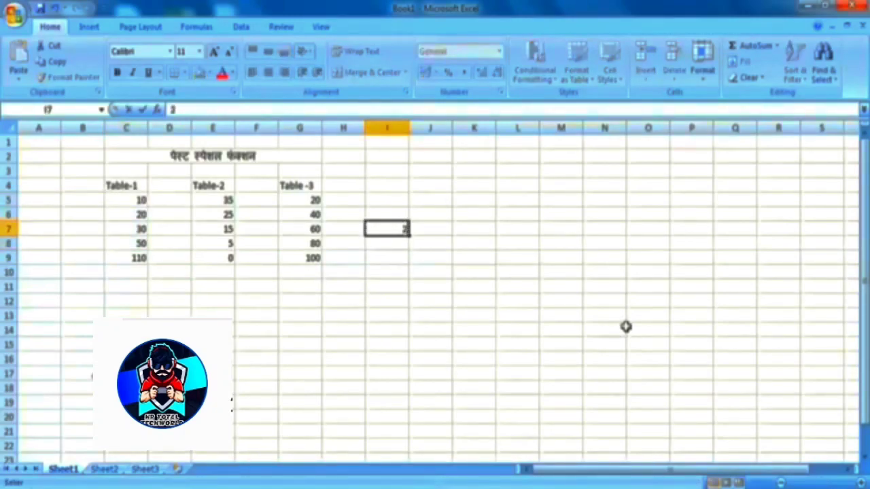
key("Return")
left_click(354, 316)
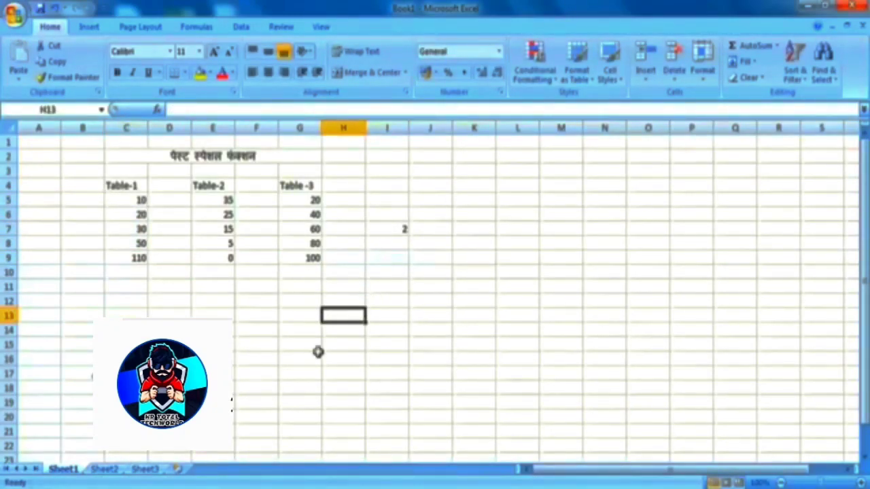
left_click(384, 231)
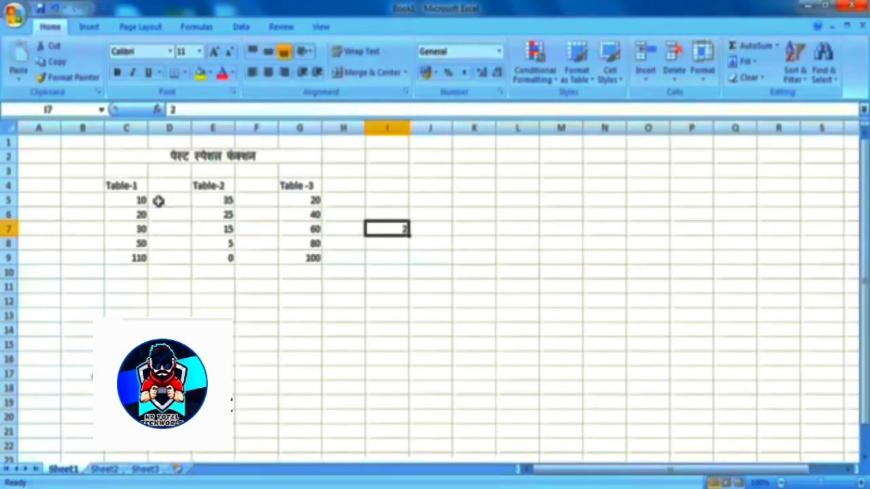
right_click(387, 229)
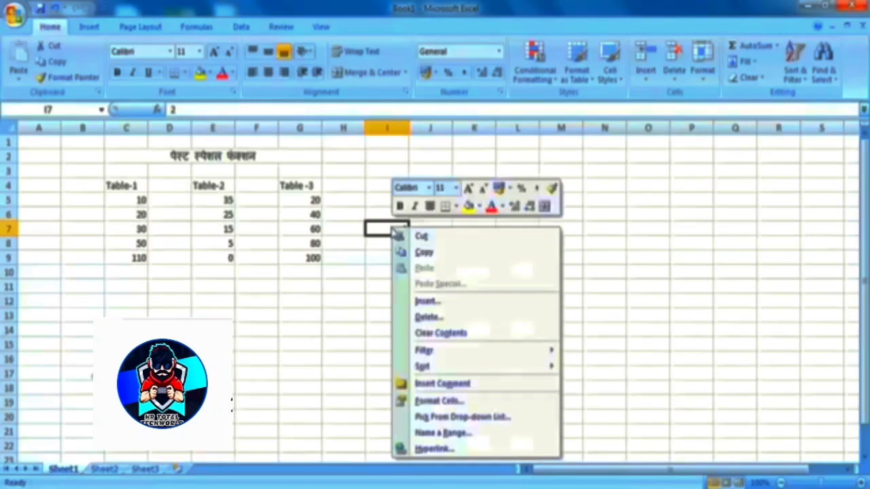
left_click(443, 255)
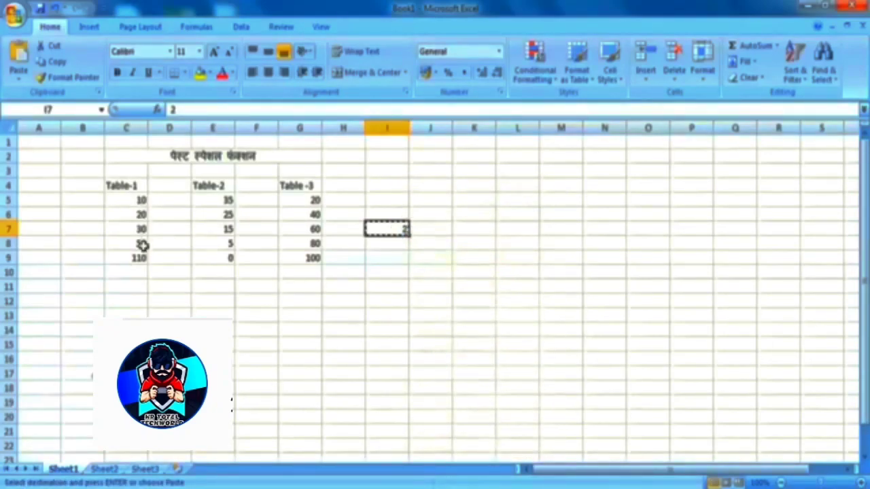
Multiply C5:C8 by 2 with Paste Special Multiply, giving 20, 40, 60, 100
left_click_drag(137, 199, 139, 243)
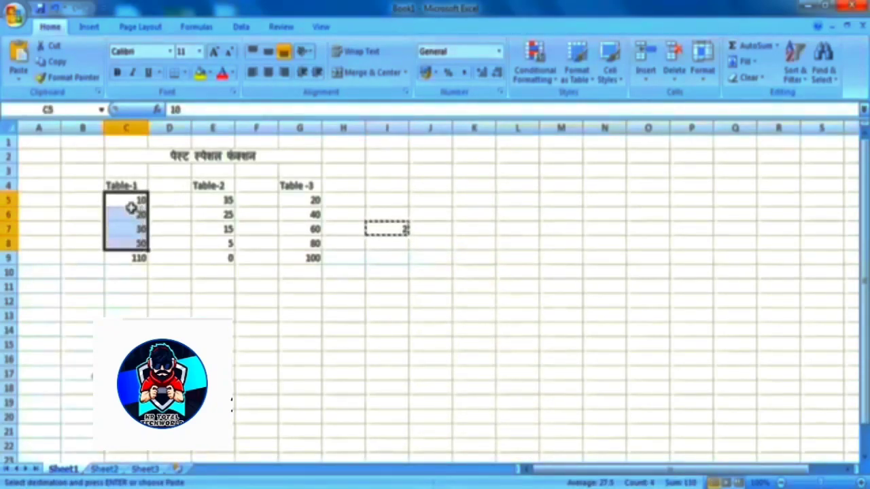
right_click(131, 203)
left_click(182, 265)
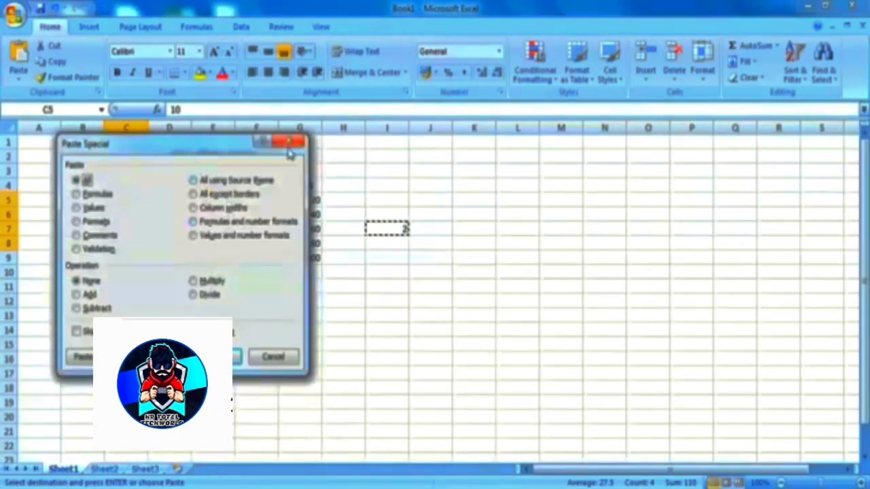
left_click_drag(197, 144, 649, 126)
left_click(646, 263)
left_click(664, 343)
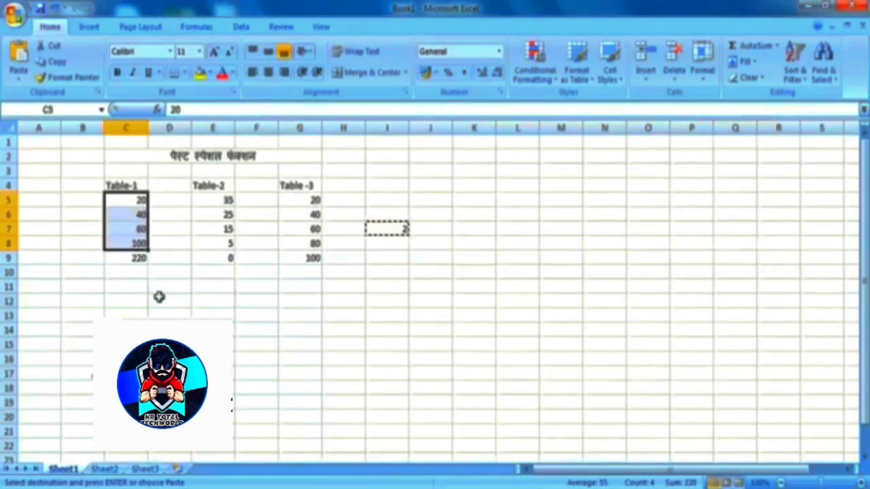
left_click(402, 288)
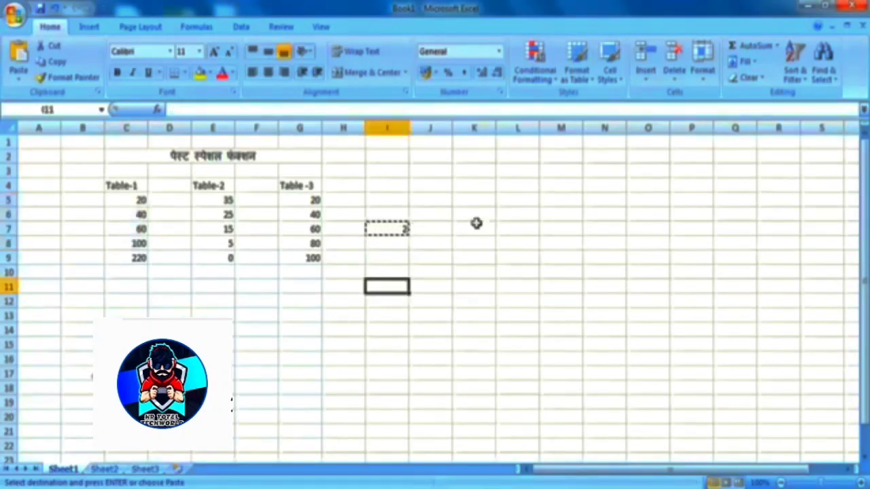
left_click(398, 260)
left_click(398, 229)
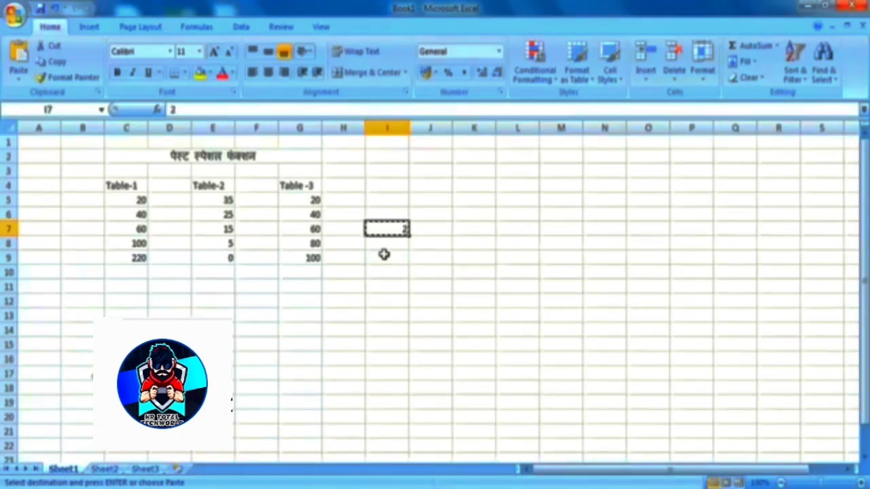
Divide C5:C8 by 2 with Paste Special Divide, returning to 10, 20, 30, 50
left_click(126, 198)
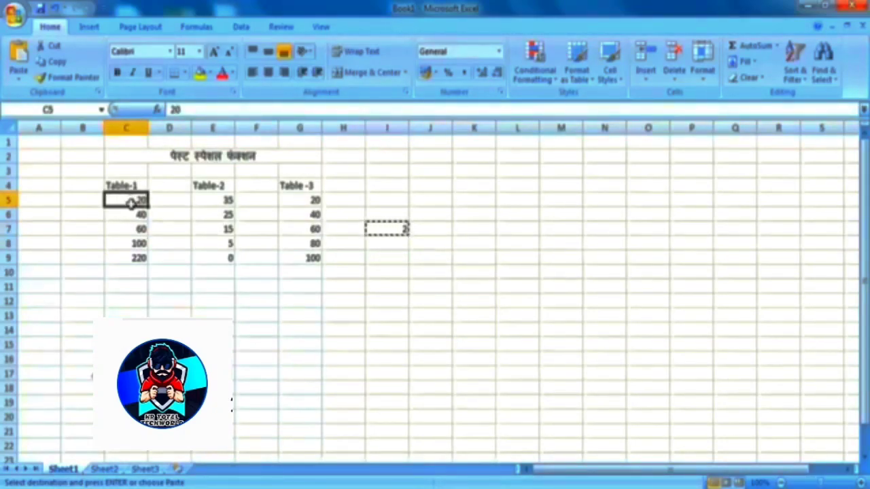
left_click_drag(129, 203, 130, 243)
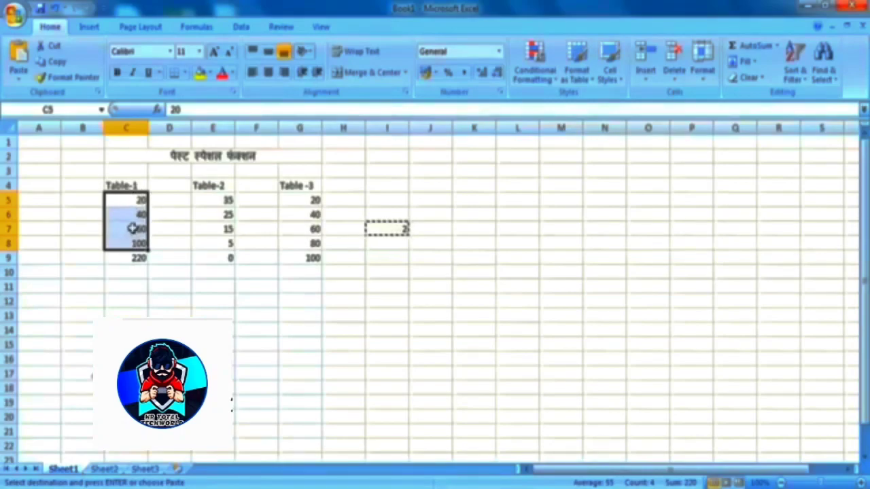
right_click(130, 196)
left_click(209, 254)
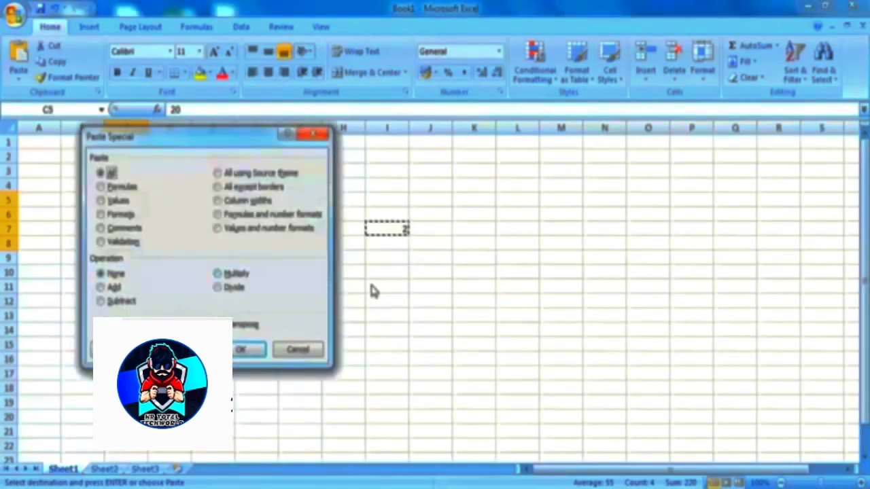
left_click(233, 289)
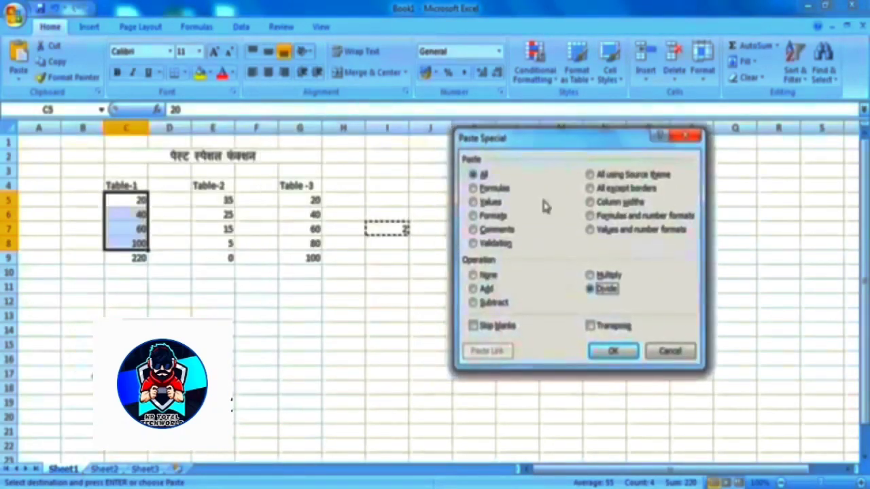
left_click(612, 351)
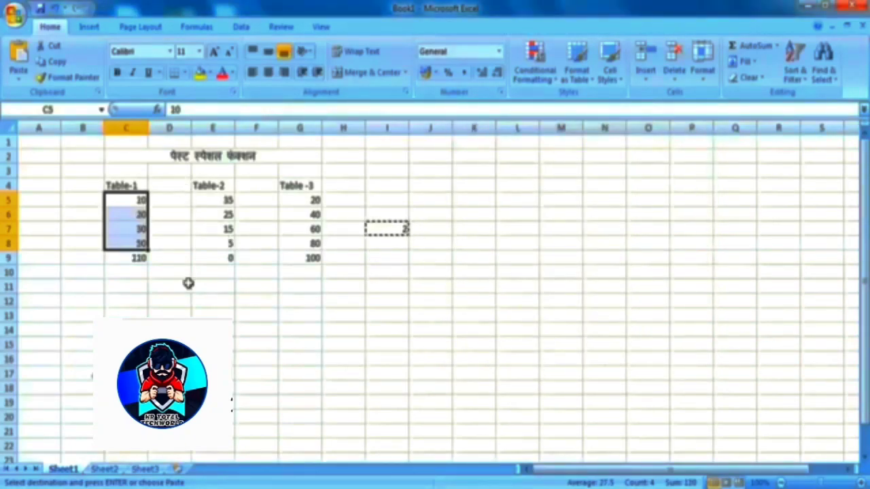
left_click(264, 299)
Cancel the pending copy and delete the helper values 2 and v beside the tables
left_click(428, 299)
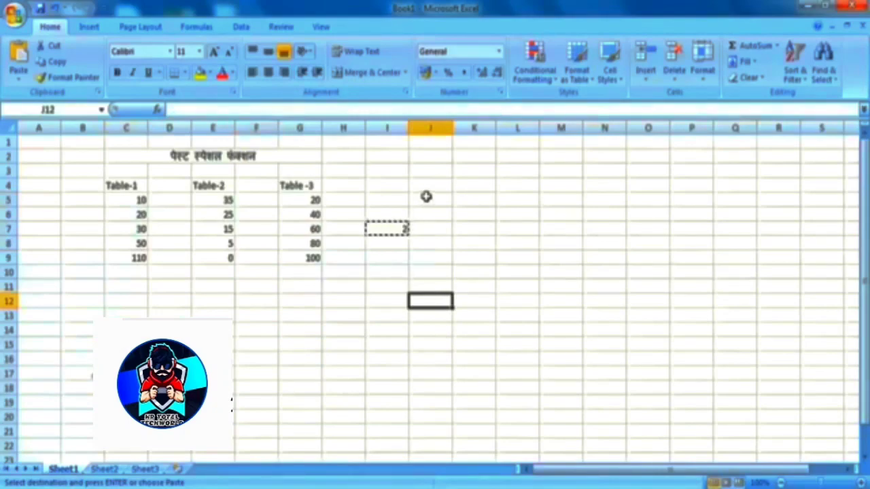
left_click(474, 241)
key("Escape")
left_click(427, 231)
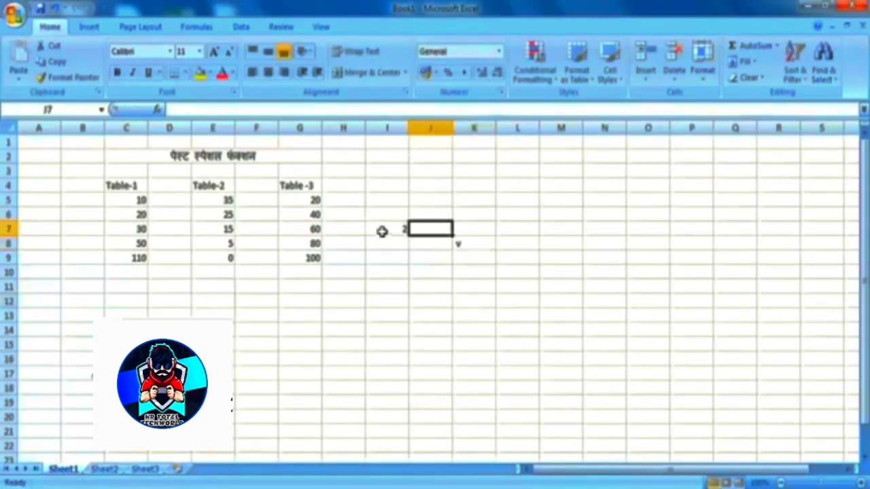
left_click(382, 231)
left_click_drag(457, 242, 382, 221)
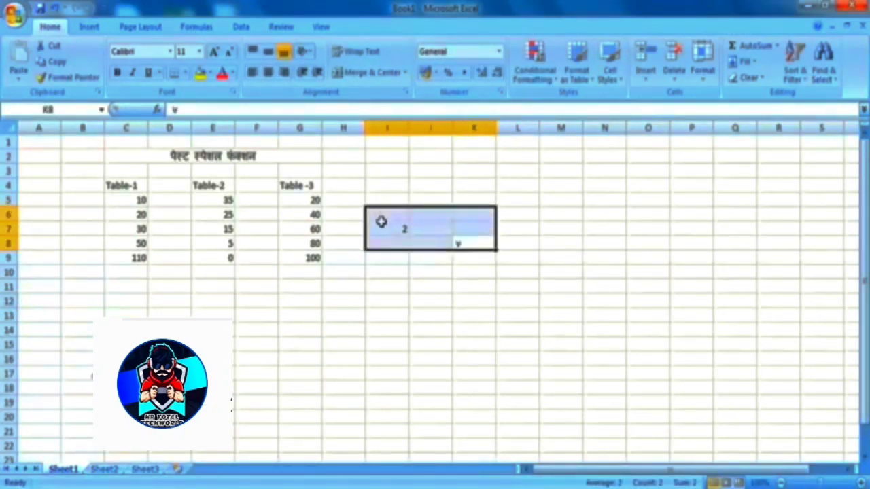
key("Delete")
left_click(393, 229)
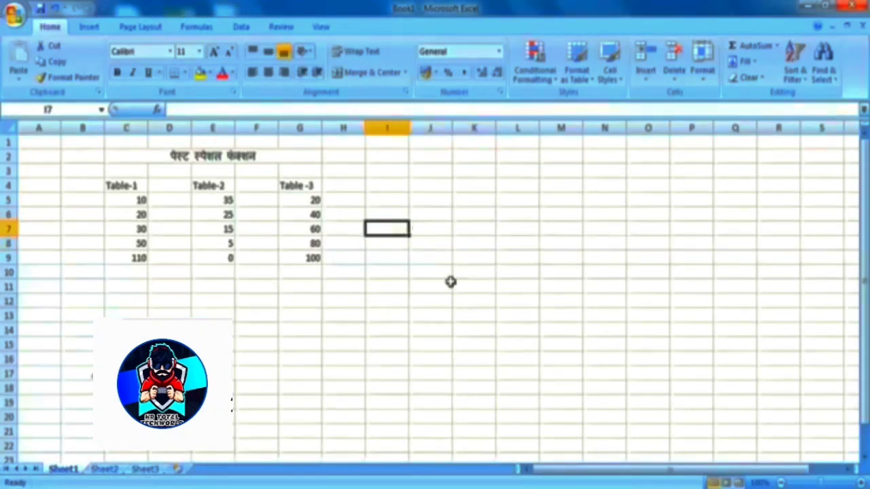
left_click(157, 285)
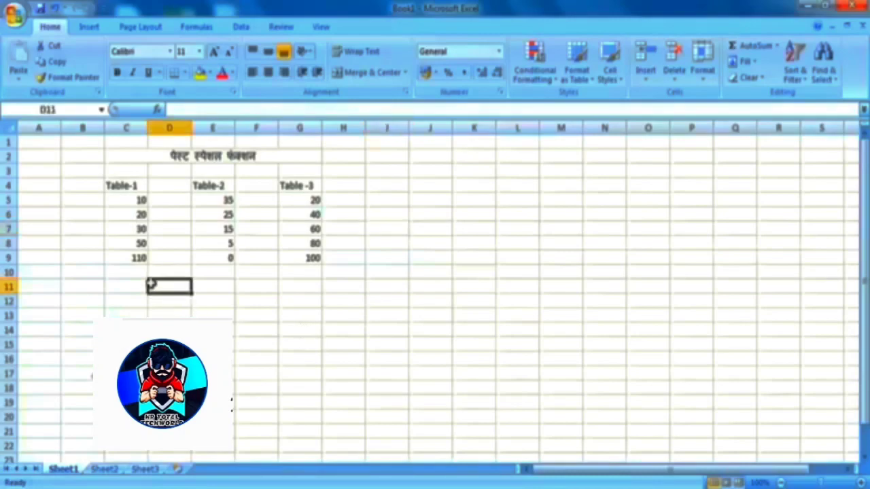
left_click(134, 258)
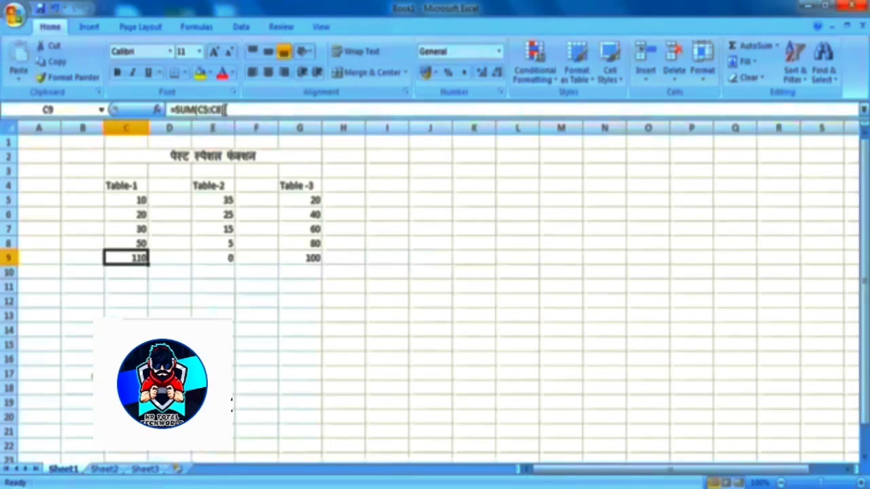
left_click(139, 198)
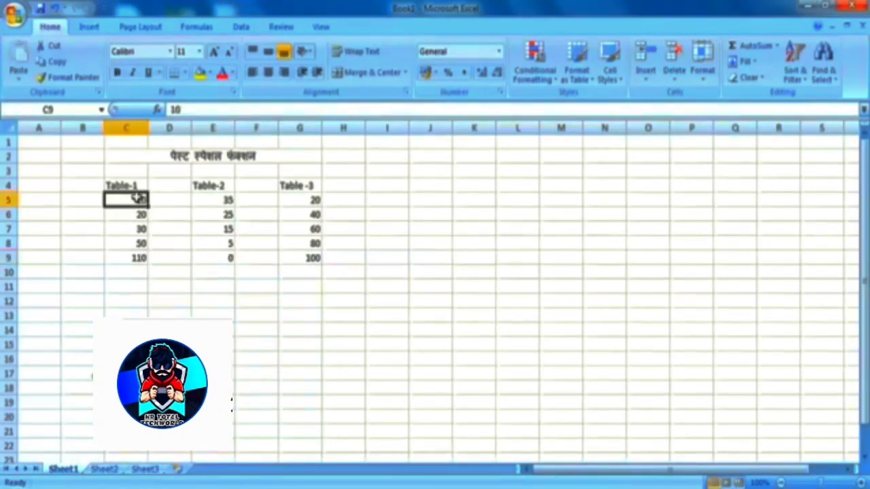
left_click(132, 242)
left_click_drag(136, 198, 135, 243)
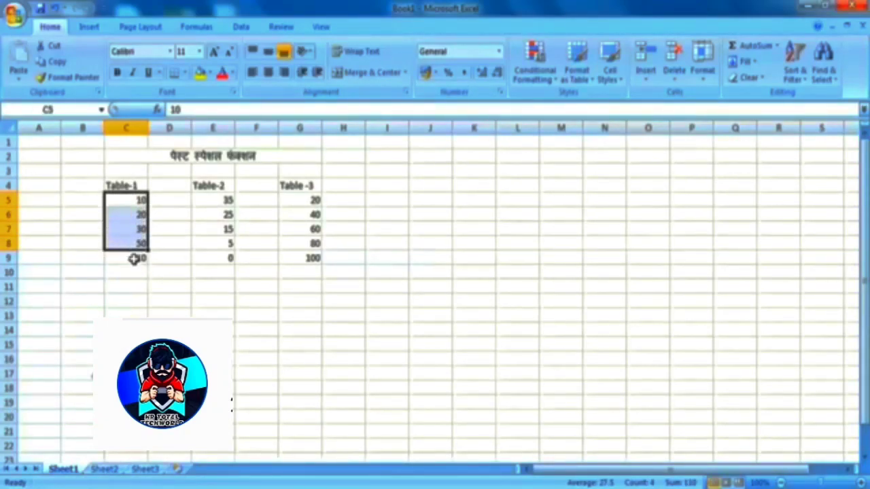
left_click(134, 258)
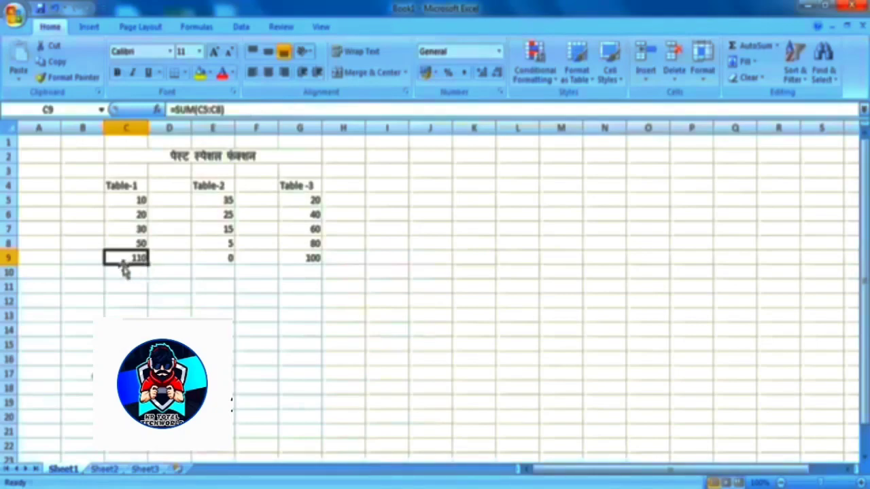
left_click(213, 257)
Copy Table-1's SUM formula from C9 into E9, making Table-2's total =SUM(E5:E8), showing 80
right_click(123, 257)
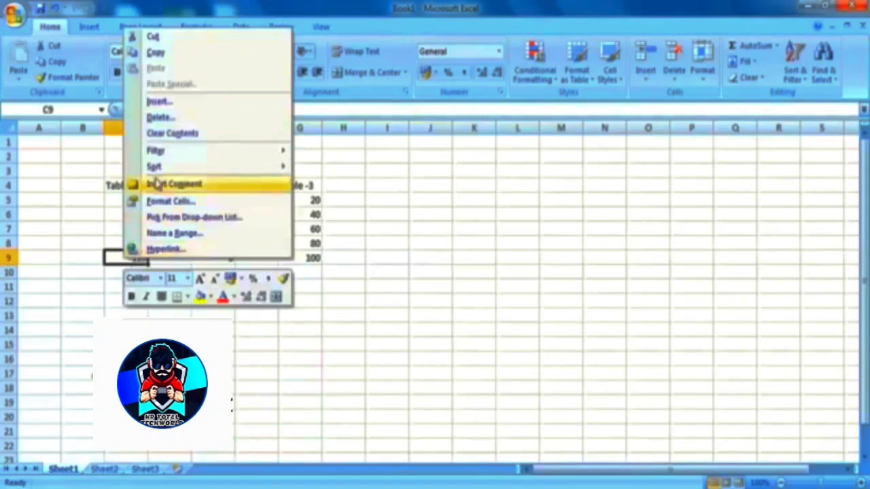
left_click(156, 53)
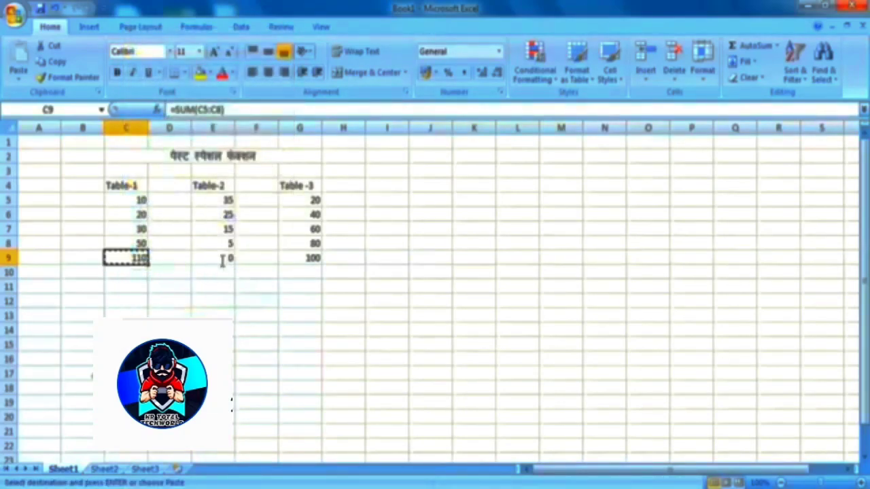
right_click(230, 258)
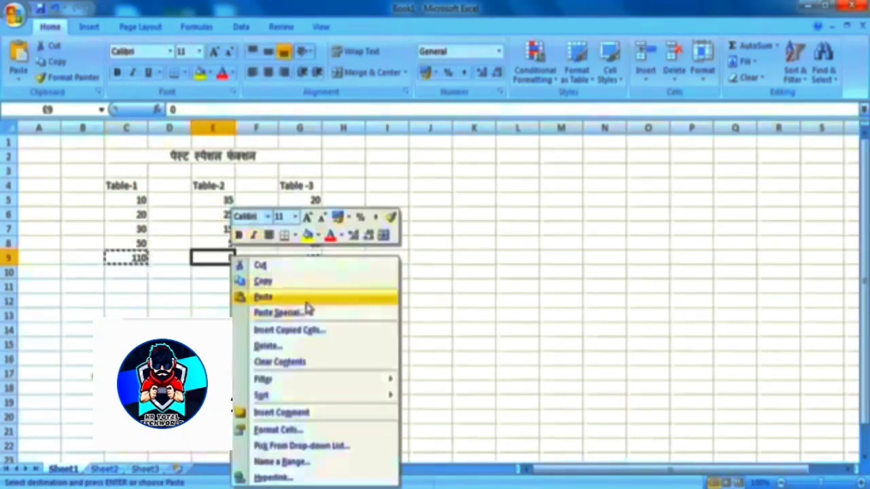
left_click(333, 299)
left_click(416, 316)
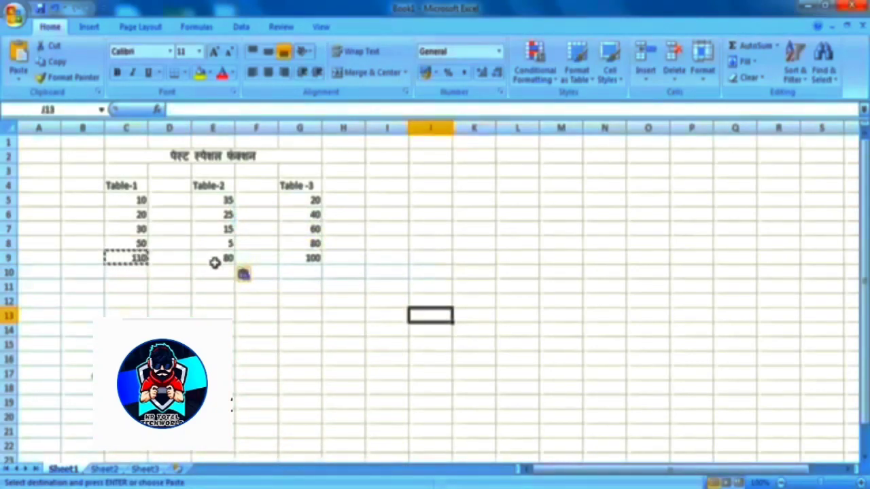
left_click(220, 258)
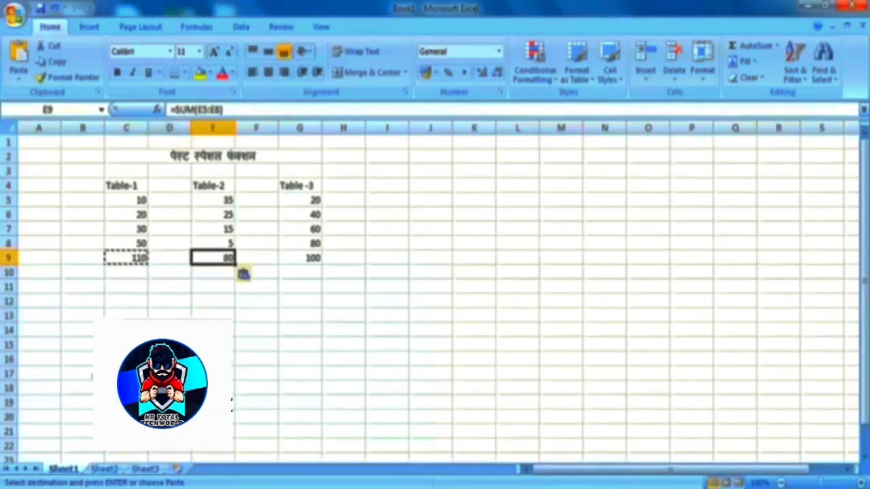
left_click(245, 273)
left_click(217, 262)
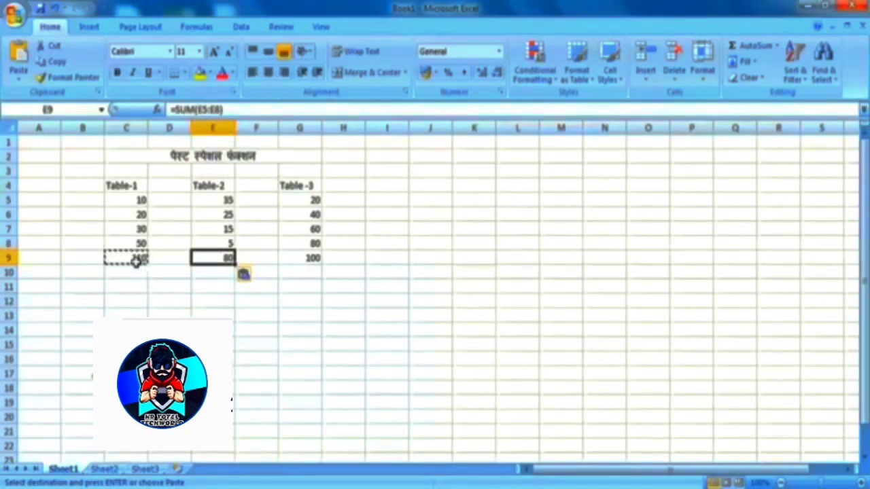
left_click(126, 260)
Paste only the value 110 from C9 into E9, replacing Table-2's total formula
right_click(127, 259)
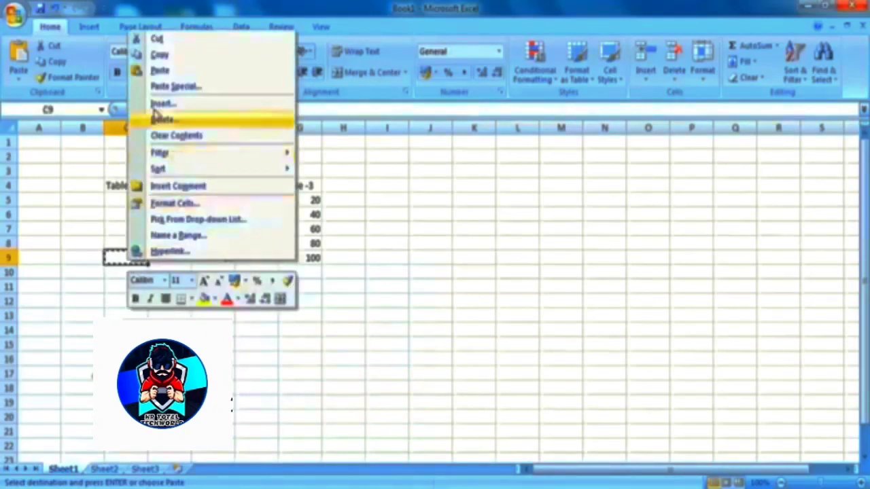
left_click(156, 55)
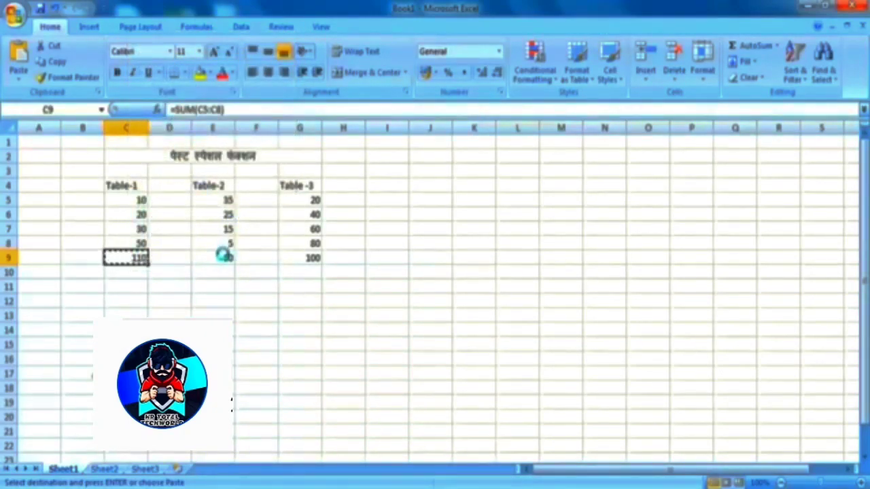
right_click(224, 256)
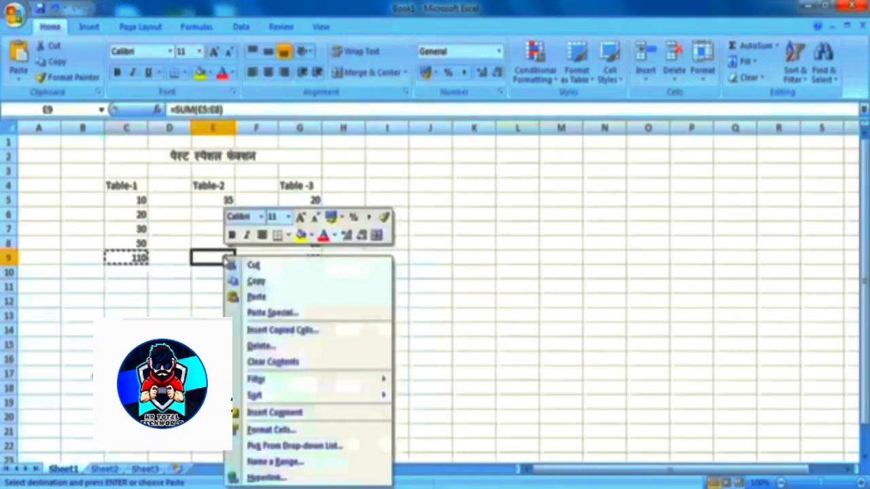
left_click(302, 313)
left_click_drag(281, 193, 481, 120)
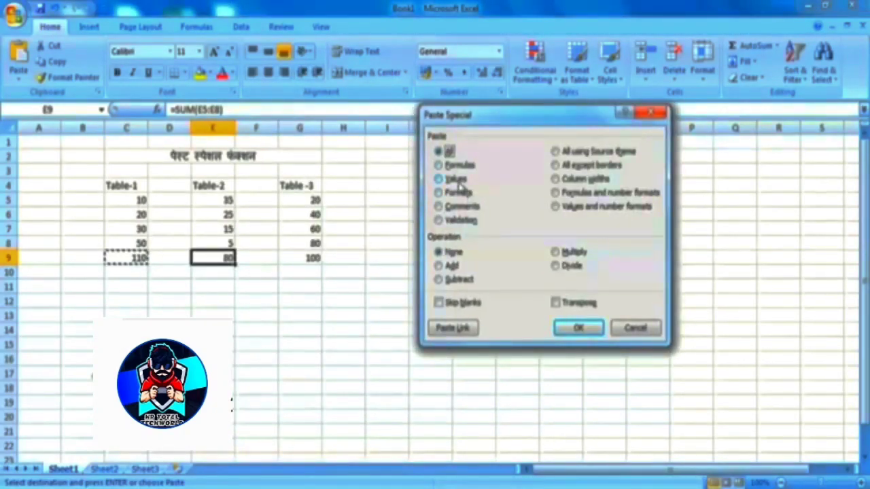
left_click(456, 179)
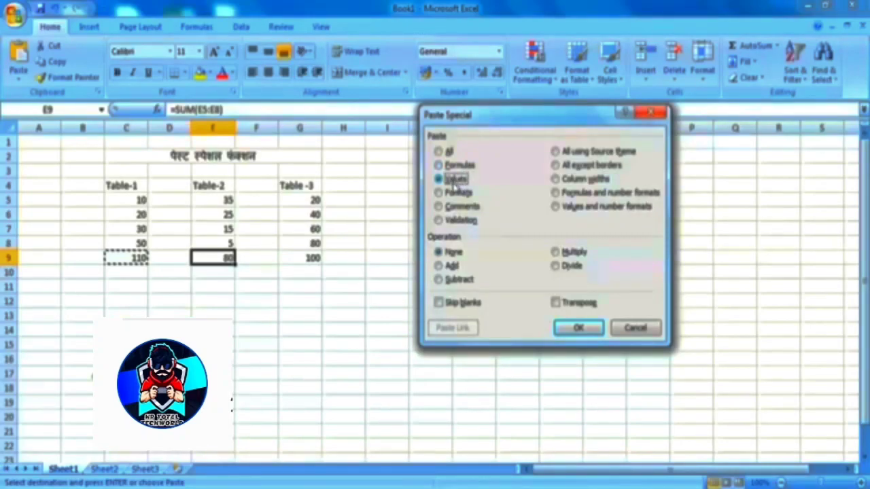
left_click(577, 328)
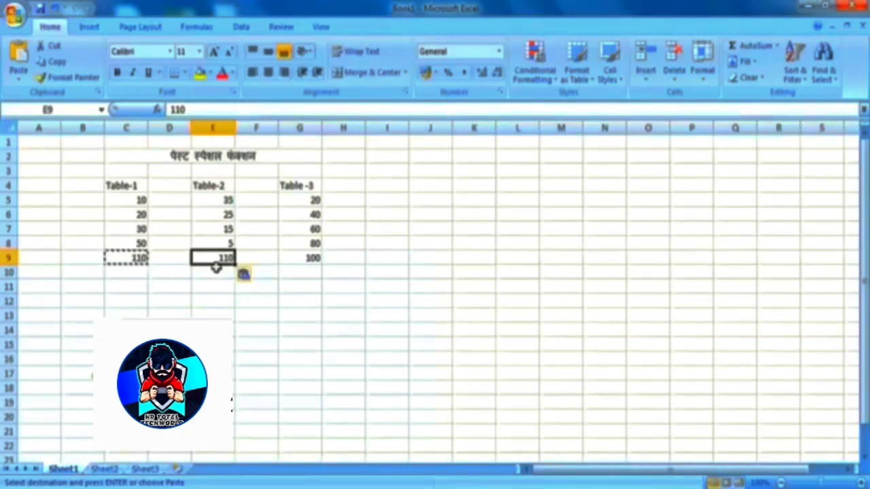
left_click_drag(305, 195, 306, 259)
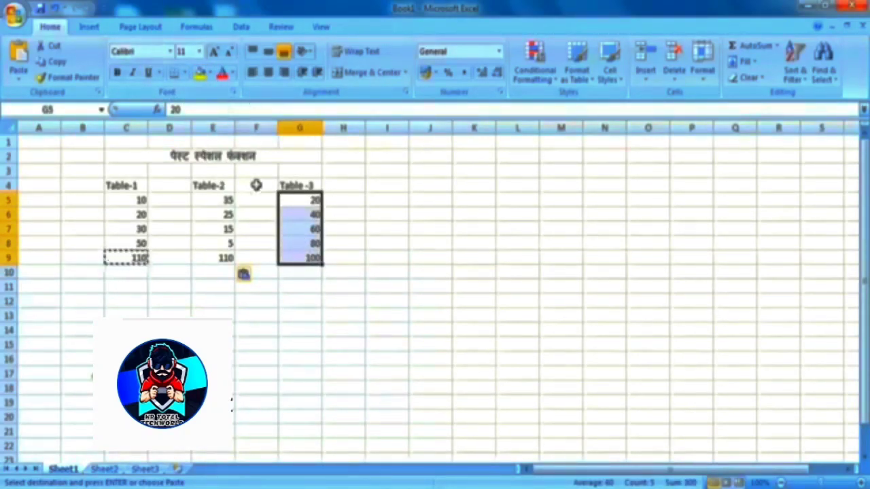
Format Table-3's numbers G5:G9 with red font color and yellow fill
left_click(222, 74)
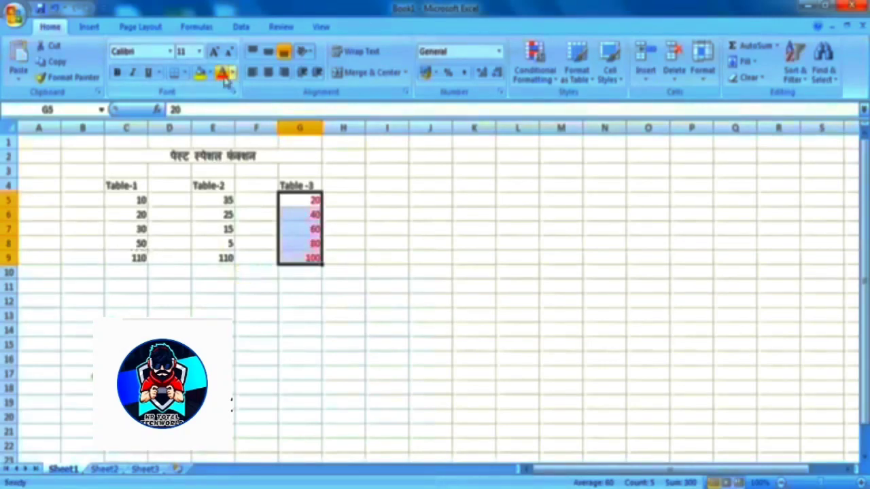
left_click(200, 73)
left_click(387, 272)
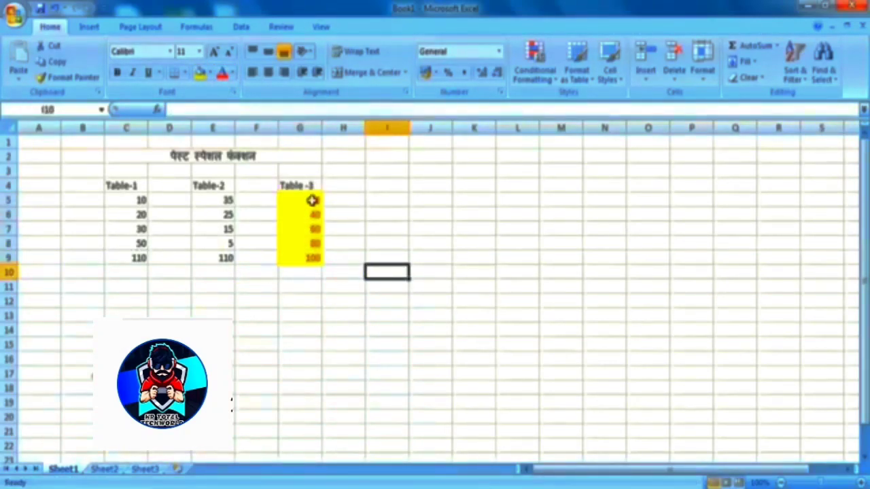
left_click_drag(305, 202, 308, 260)
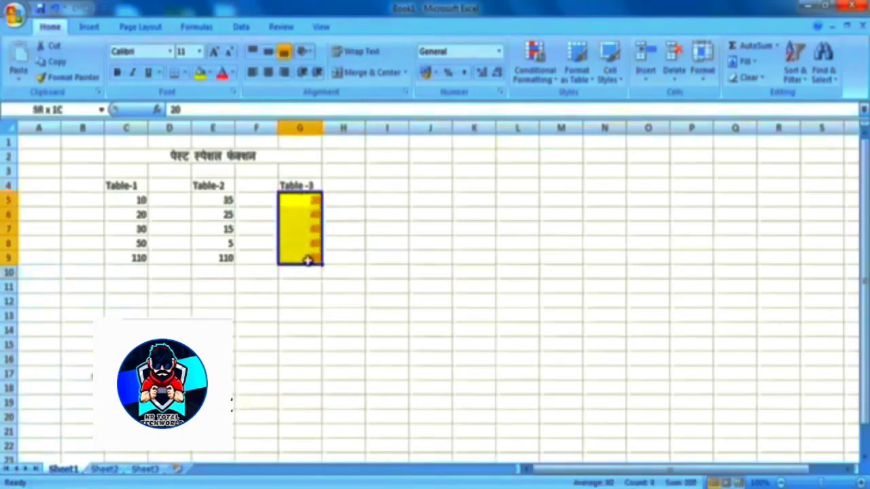
left_click(368, 258)
left_click_drag(303, 201, 307, 261)
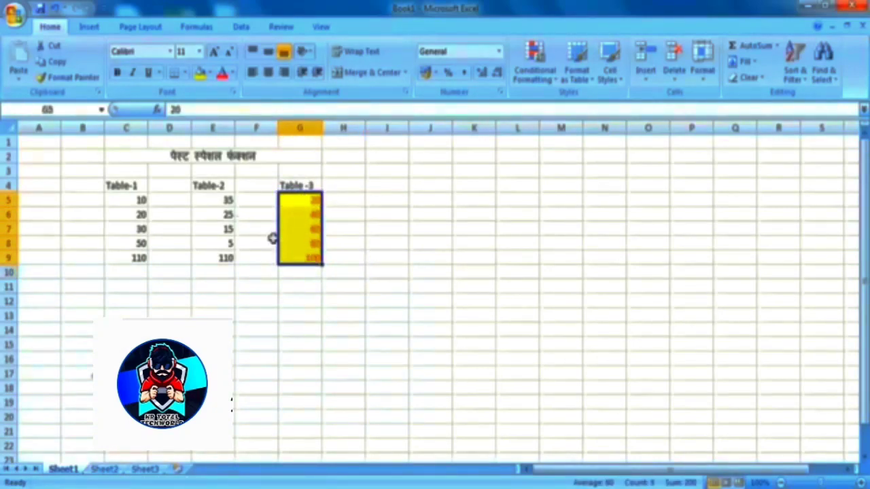
left_click_drag(229, 200, 229, 255)
left_click_drag(305, 200, 303, 259)
Copy G5:G9 and paste only its formats onto Table-2's numbers E5:E9
right_click(303, 226)
left_click(334, 251)
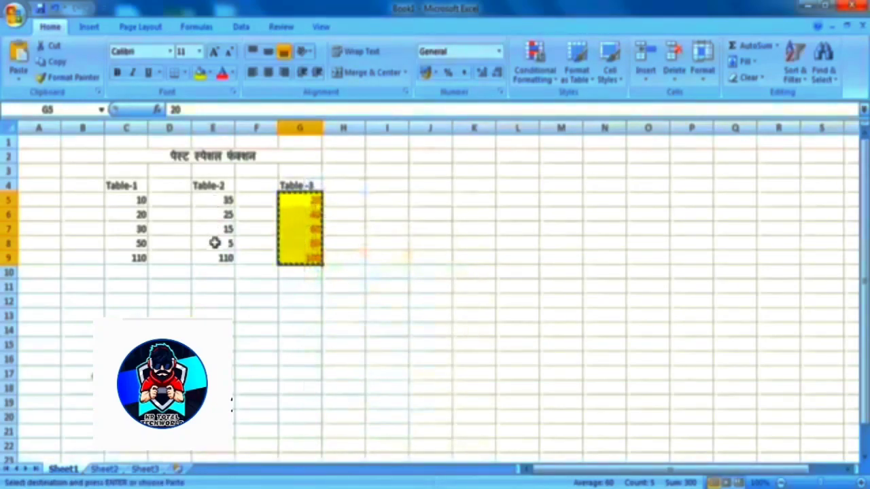
mouse_move(214, 242)
left_mouse_down()
mouse_move(210, 202)
mouse_move(211, 256)
left_mouse_up()
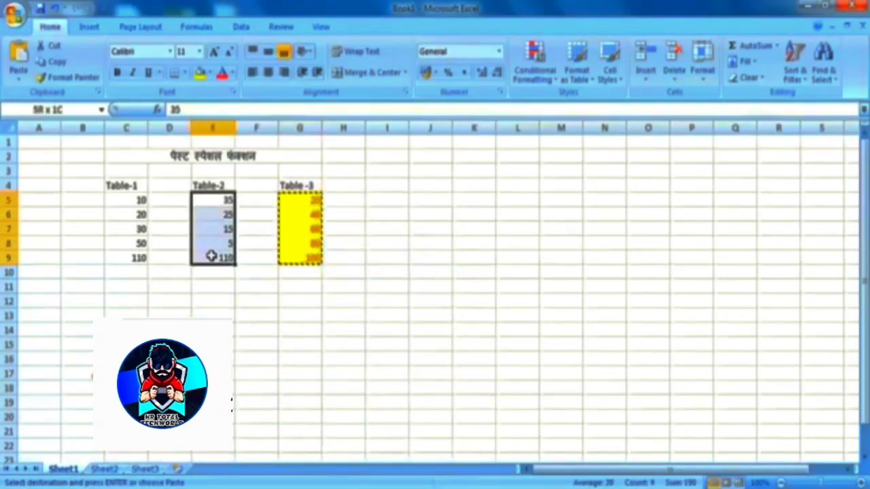
right_click(217, 225)
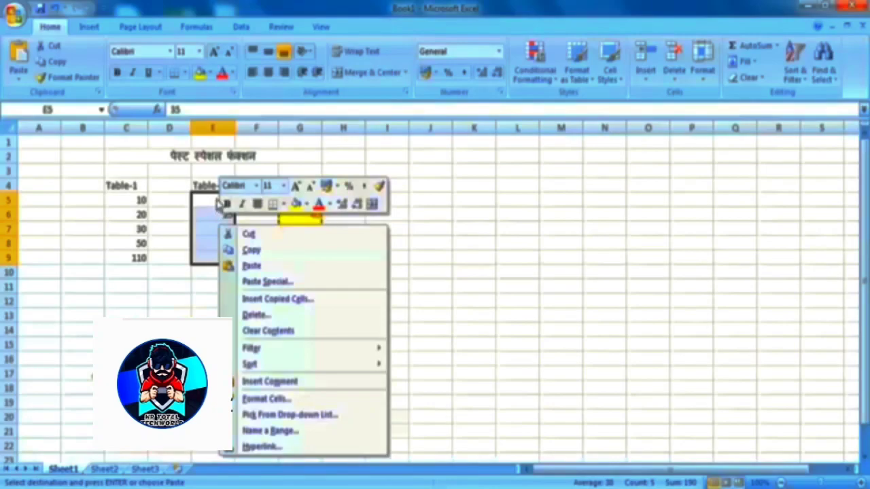
left_click(291, 282)
left_click_drag(278, 163, 547, 108)
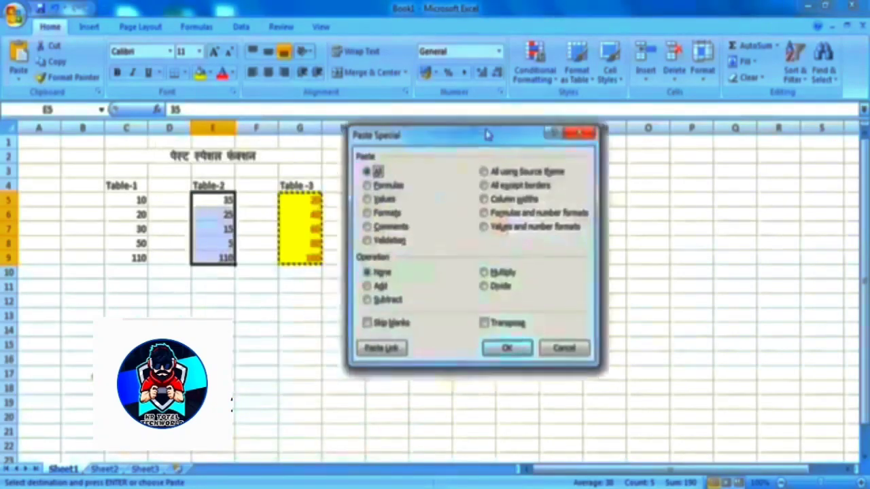
left_click(457, 187)
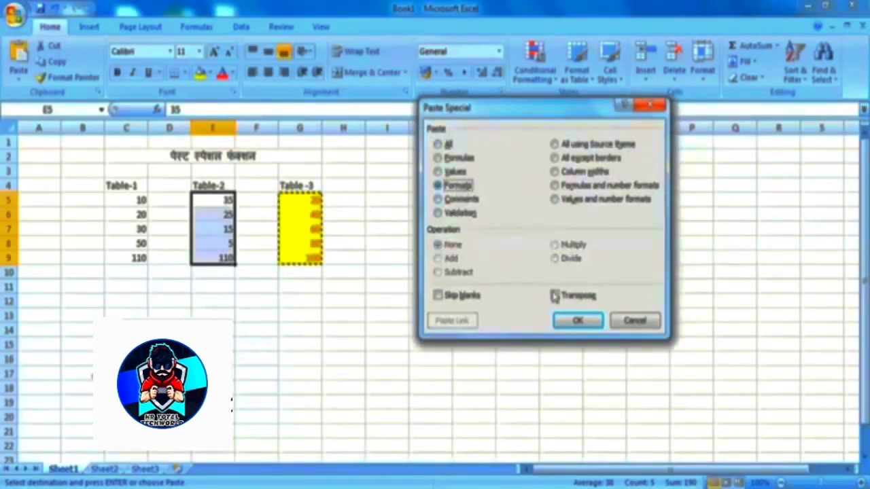
left_click(574, 319)
left_click(353, 328)
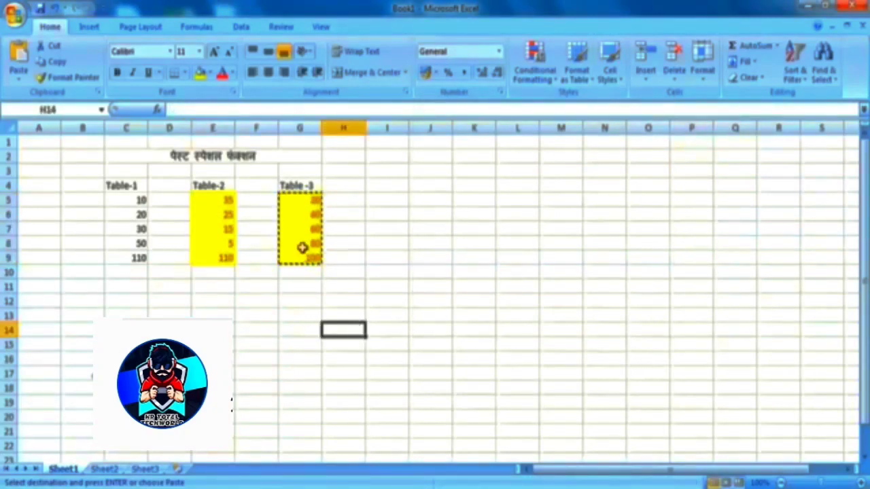
Copy C9 and paste only its formula into G9, giving =SUM(G5:G8) totalling 200
left_click(128, 258)
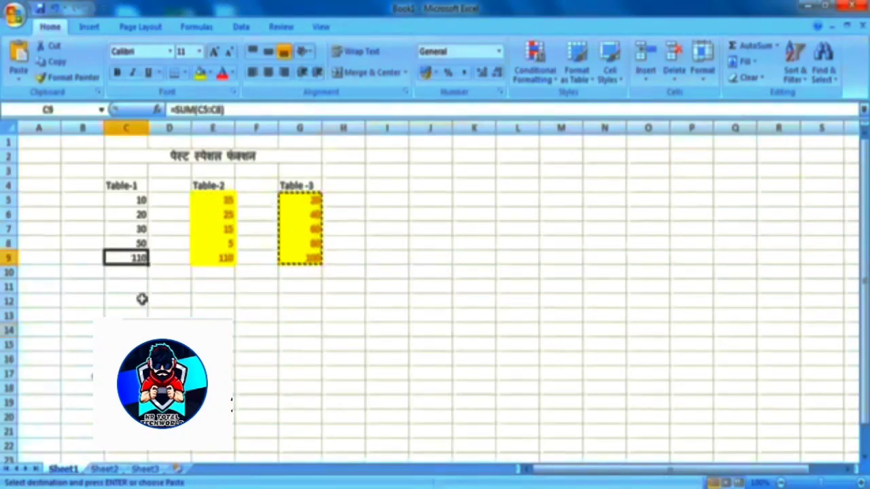
right_click(138, 258)
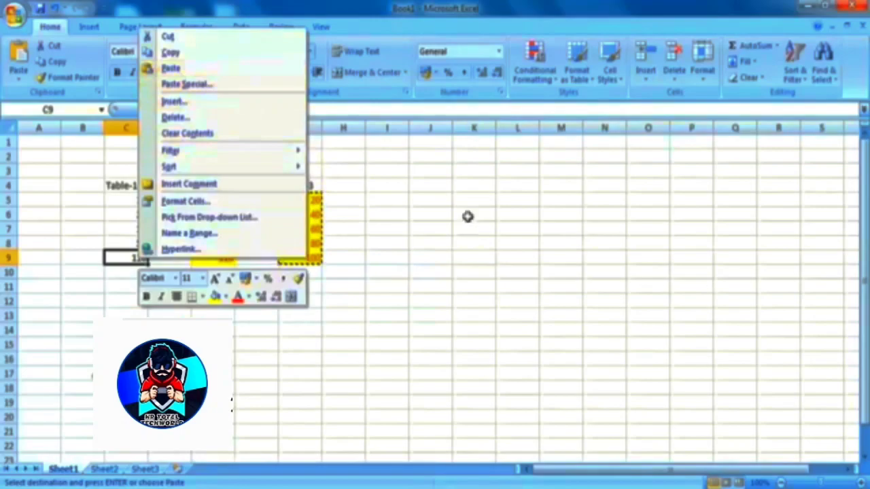
key("Escape")
right_click(133, 257)
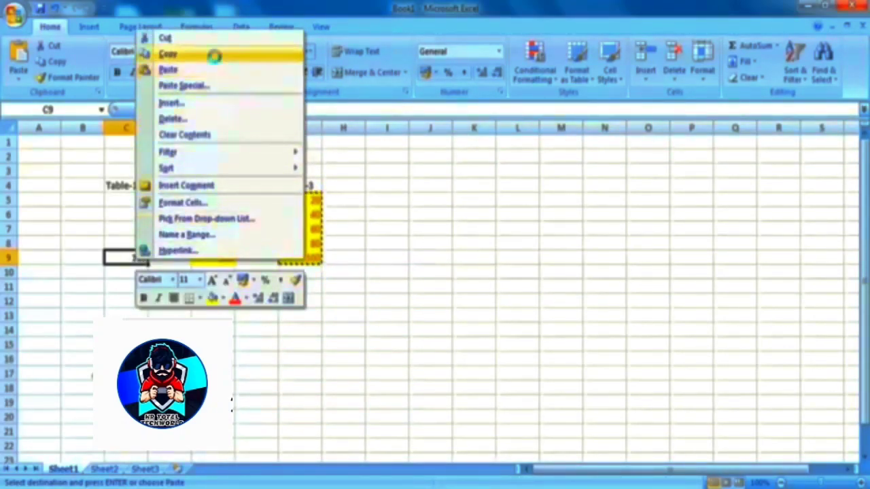
left_click(214, 55)
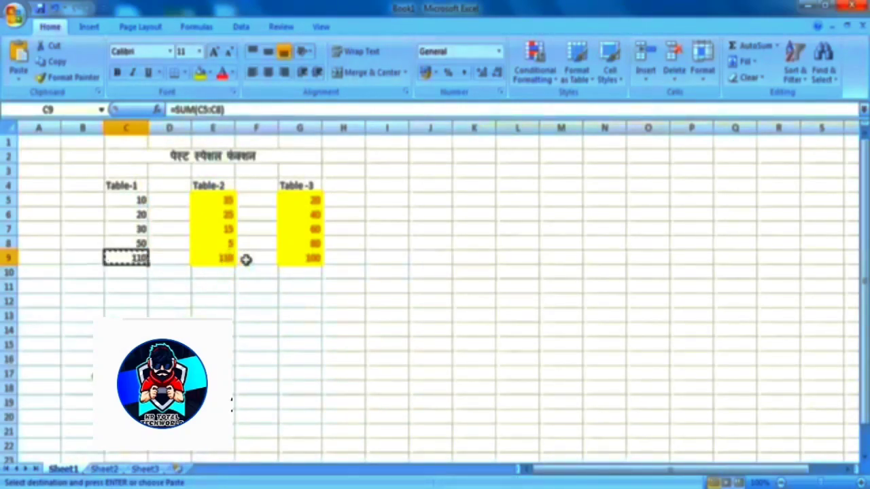
left_click(305, 255)
right_click(309, 256)
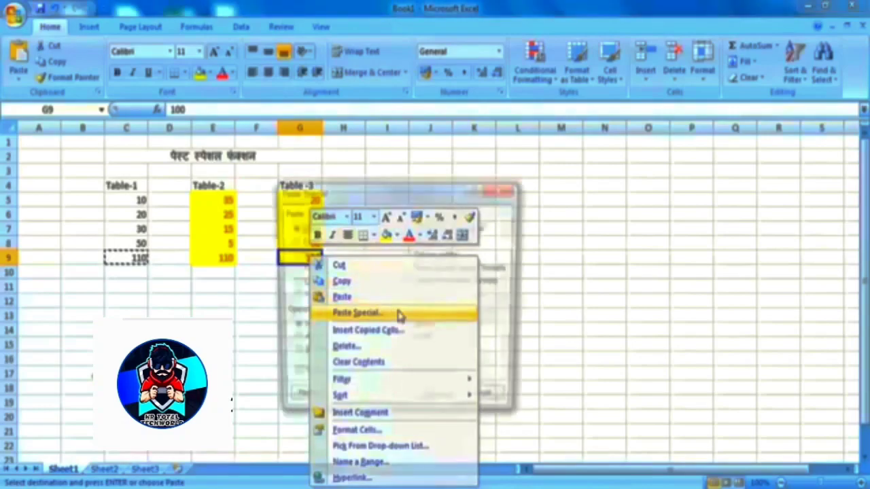
left_click(400, 315)
left_click(421, 167)
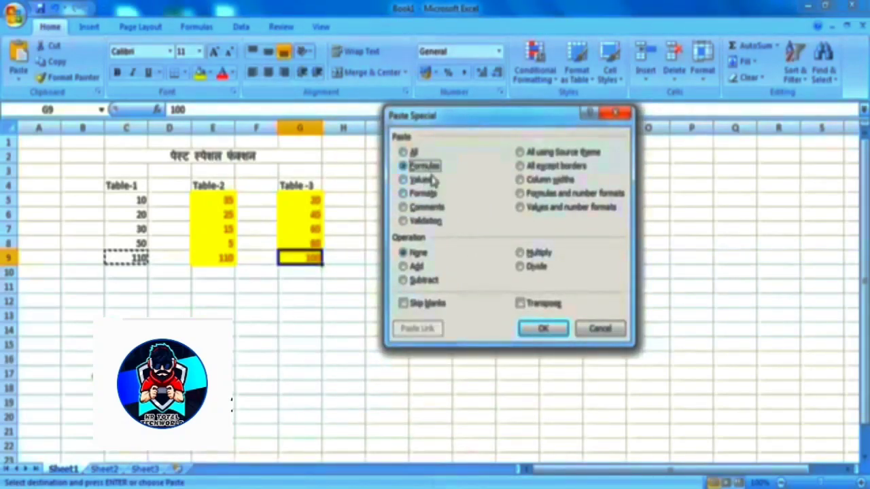
left_click(542, 329)
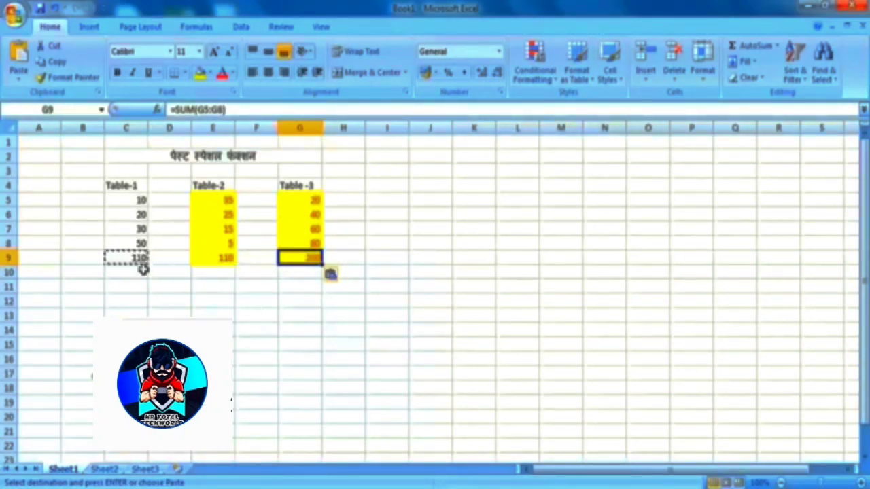
left_click(397, 229)
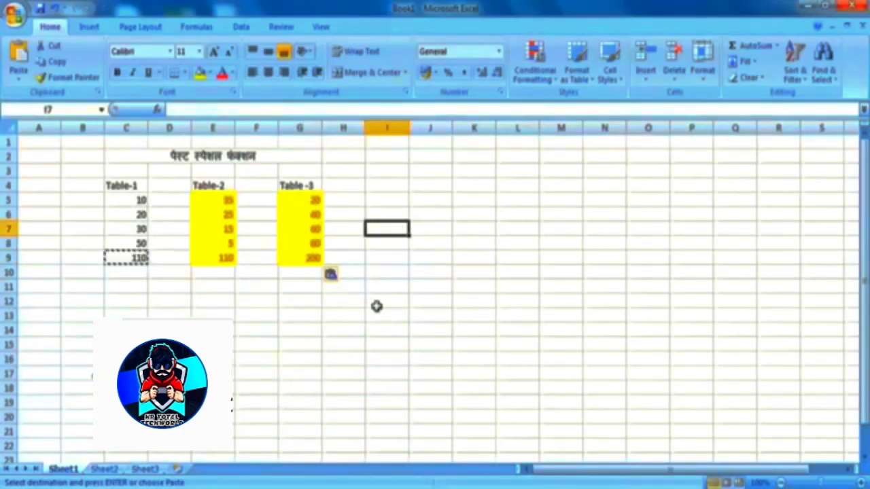
right_click(378, 185)
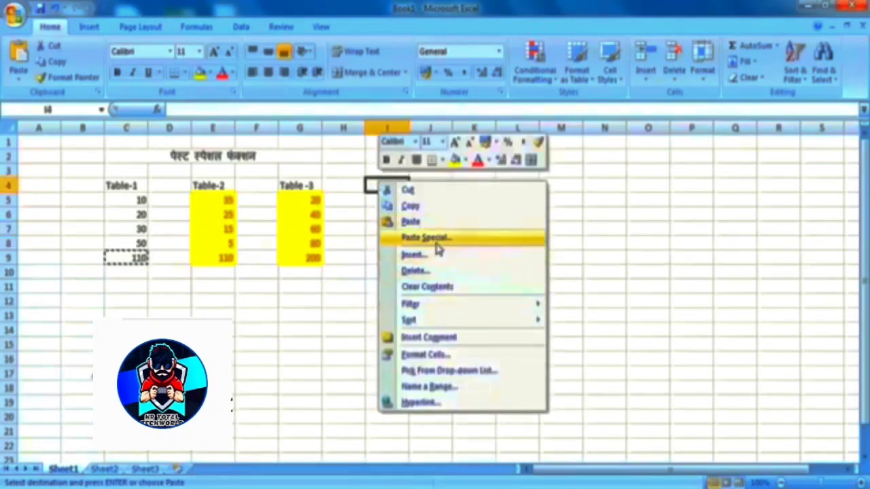
left_click(435, 239)
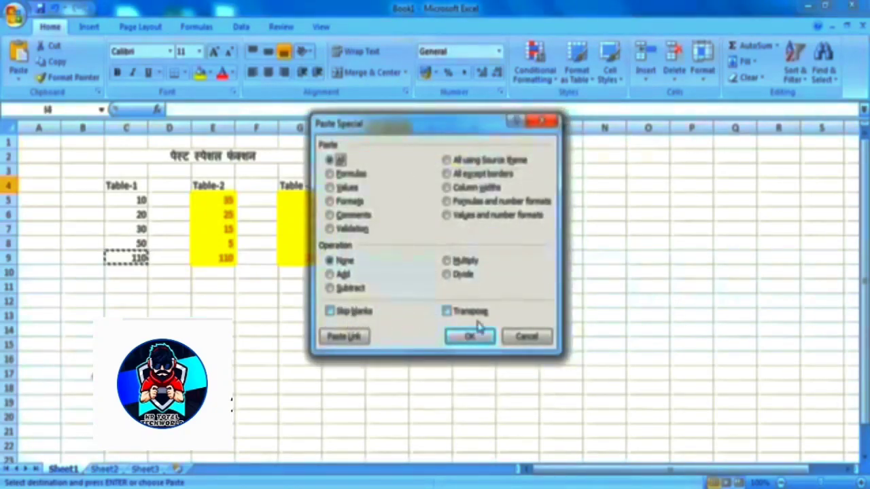
left_click(526, 336)
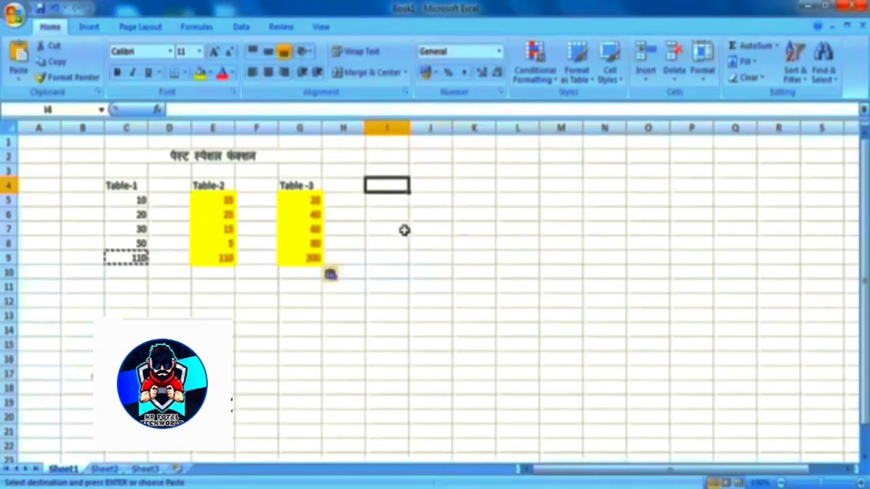
key("Down")
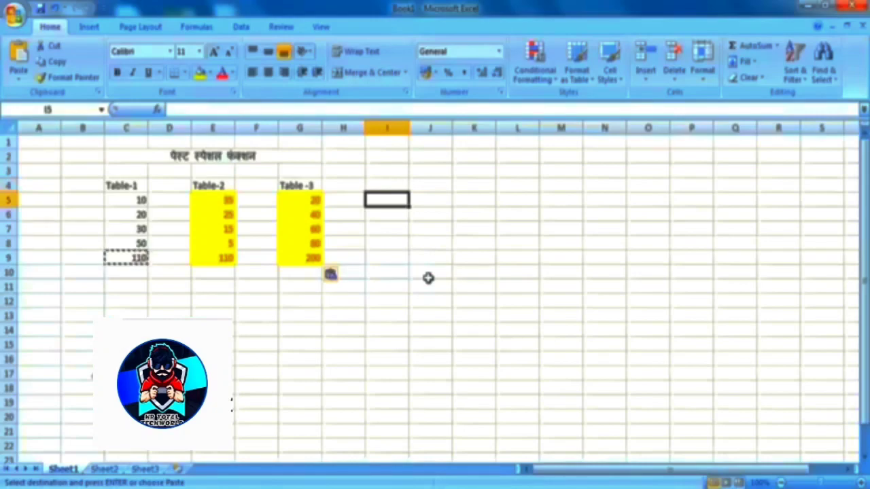